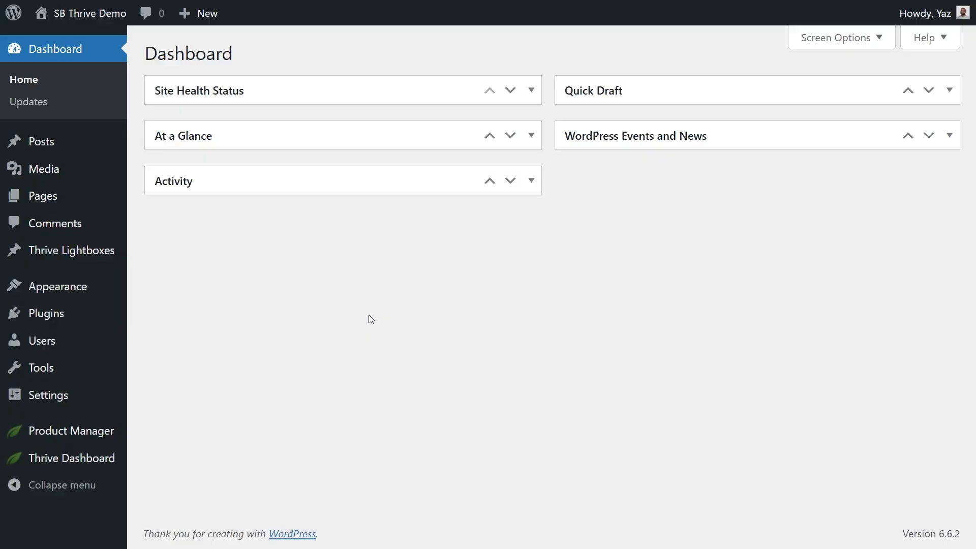
Step: Upload the plugin file TikTok-Feeds-Pro-1.3.0-Elite.zip, install it and activate the plugin
mouse_move(101, 318)
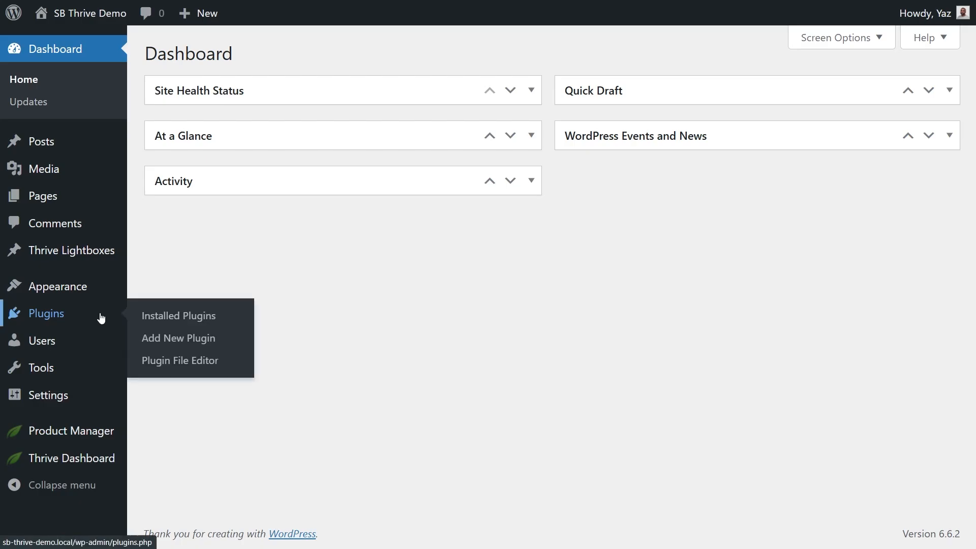
left_click(184, 343)
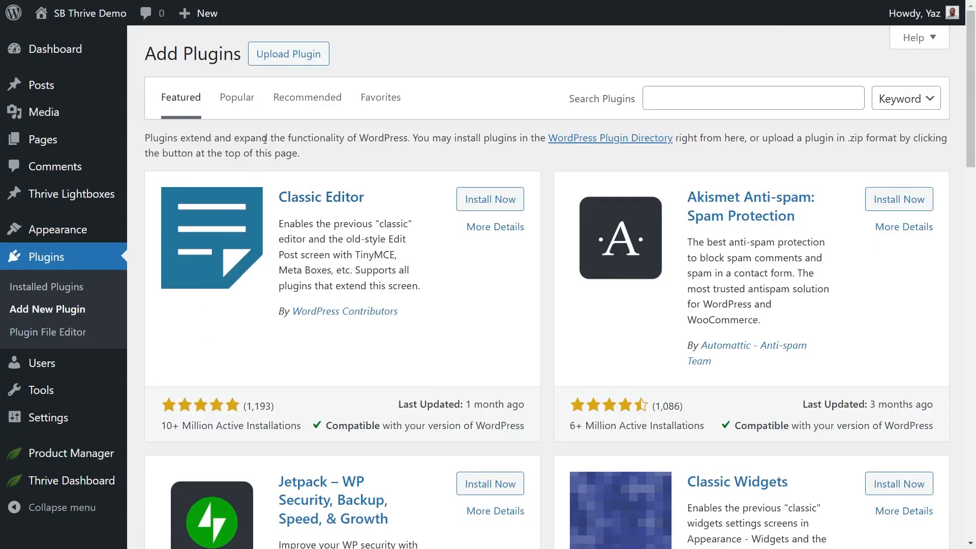
left_click(288, 53)
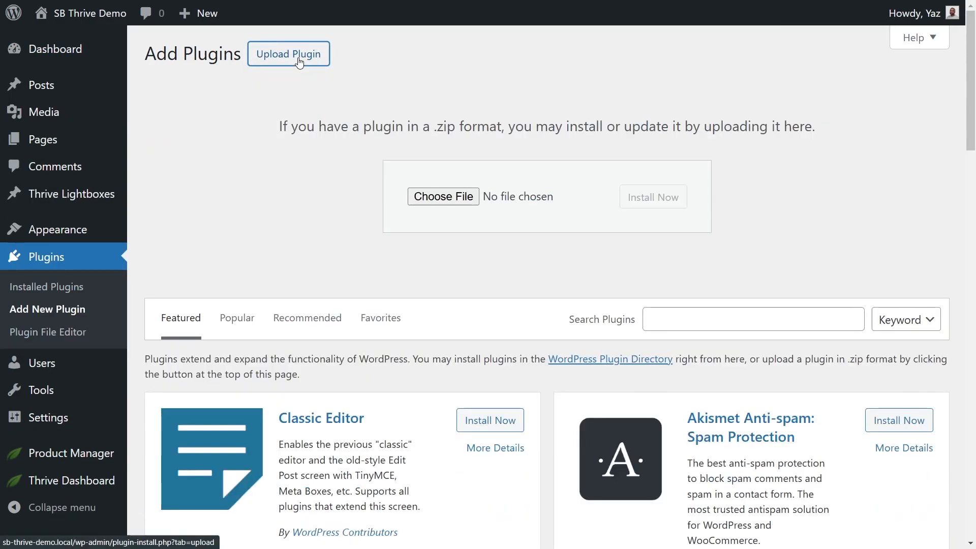
left_click(430, 201)
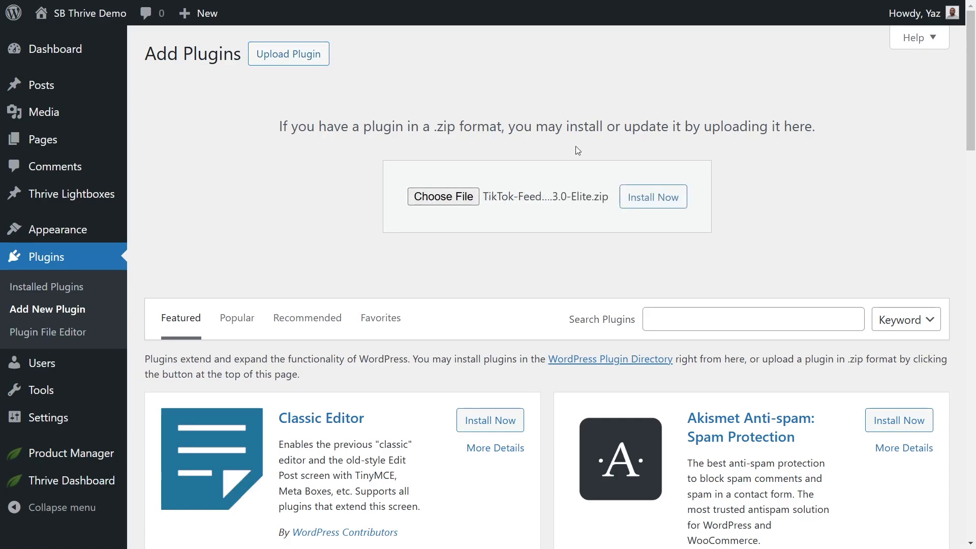
left_click(655, 202)
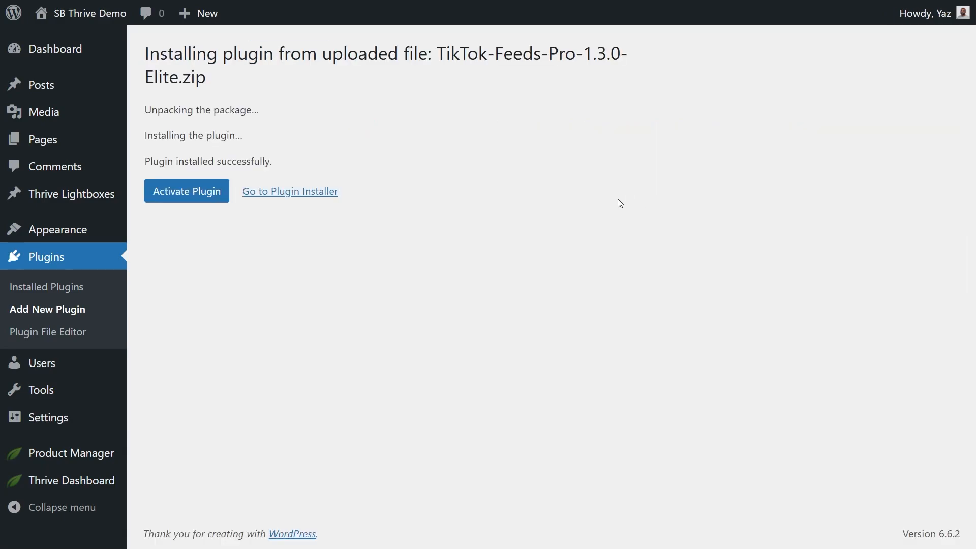
left_click(213, 202)
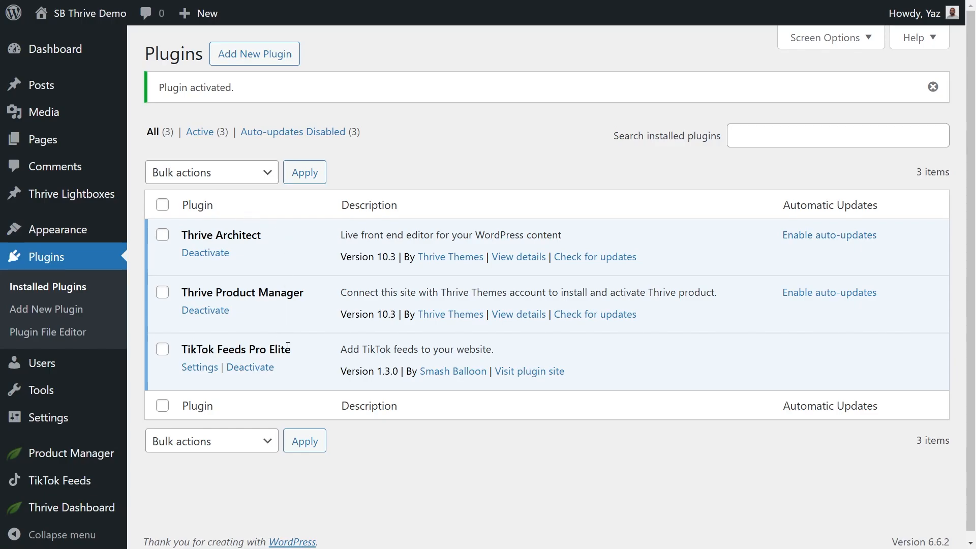
Step: Open TikTok Feeds and activate the plugin by entering its license key
scroll(46, 475, "down", 1)
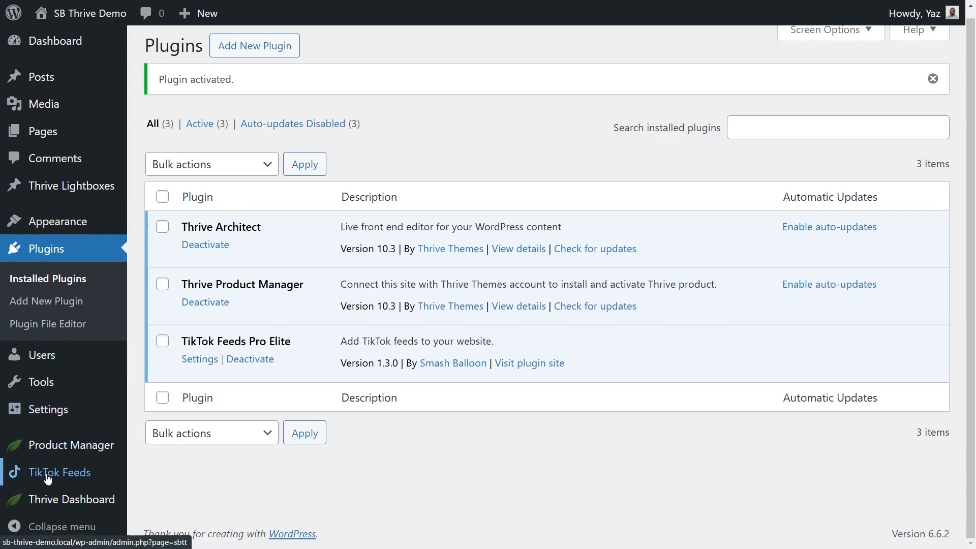
left_click(59, 472)
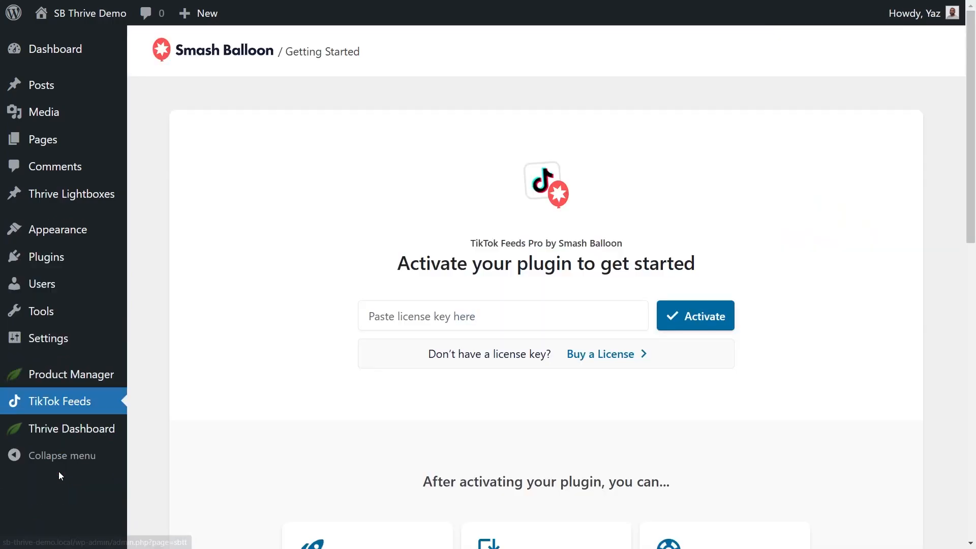
left_click(422, 319)
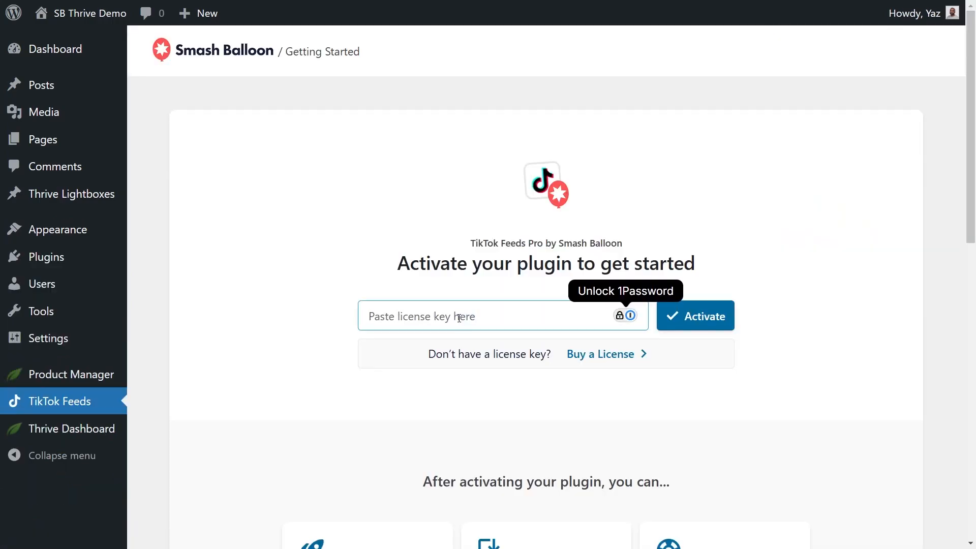
key("ctrl+v")
left_click(663, 318)
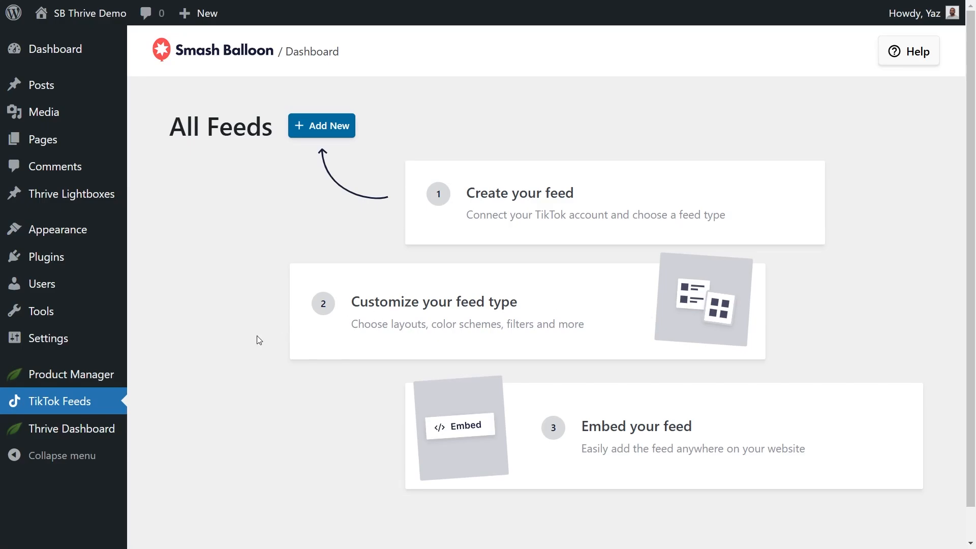
Step: Start a new TikTok feed and connect the greengroveeatery account as a source, authorizing access and confirming the site's domain
left_click(324, 128)
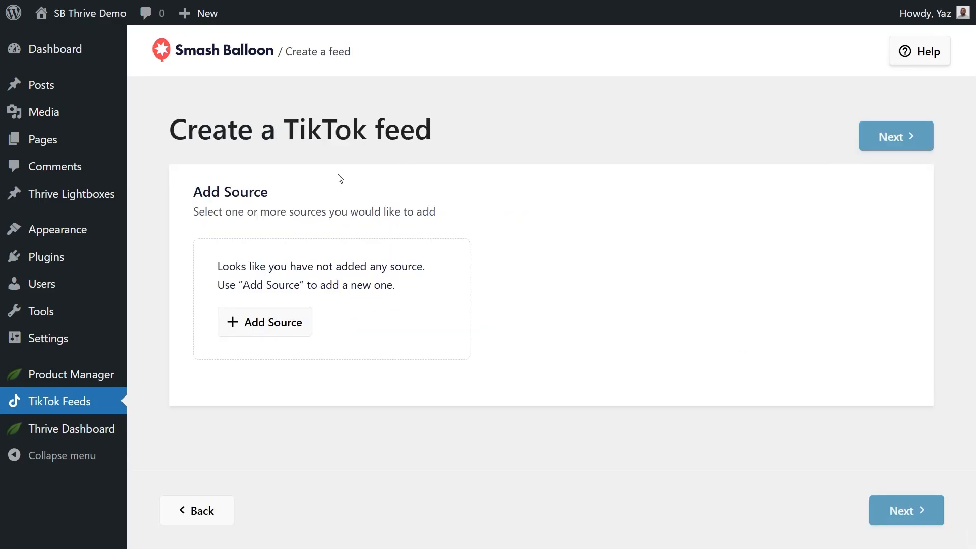
left_click(285, 323)
left_click(390, 199)
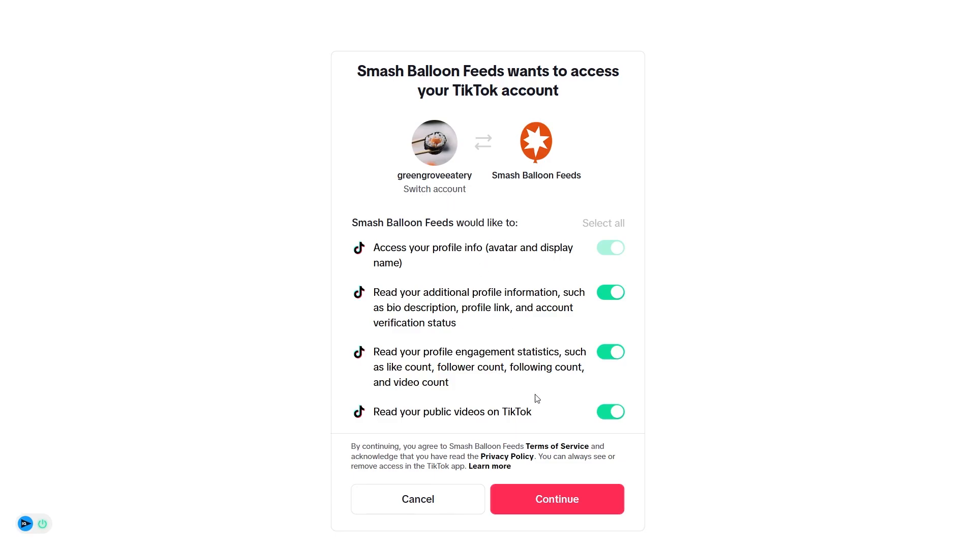
left_click(571, 500)
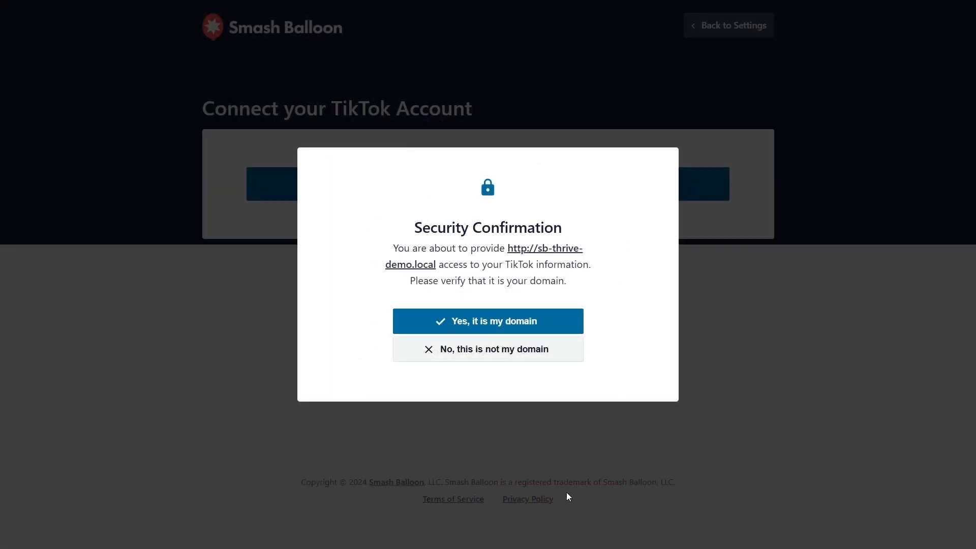
left_click(493, 328)
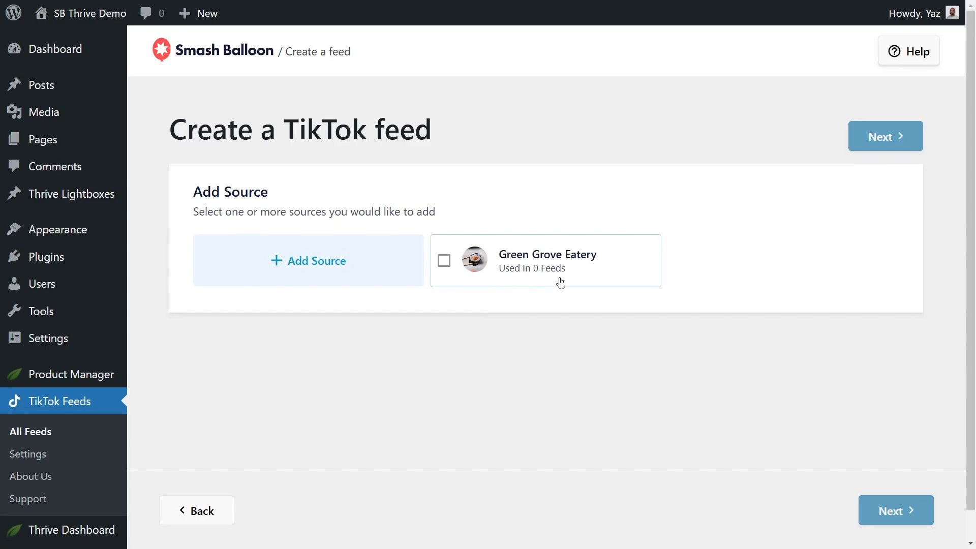
Step: Create the feed from the Green Grove Eatery source using the Gallery template
left_click(542, 281)
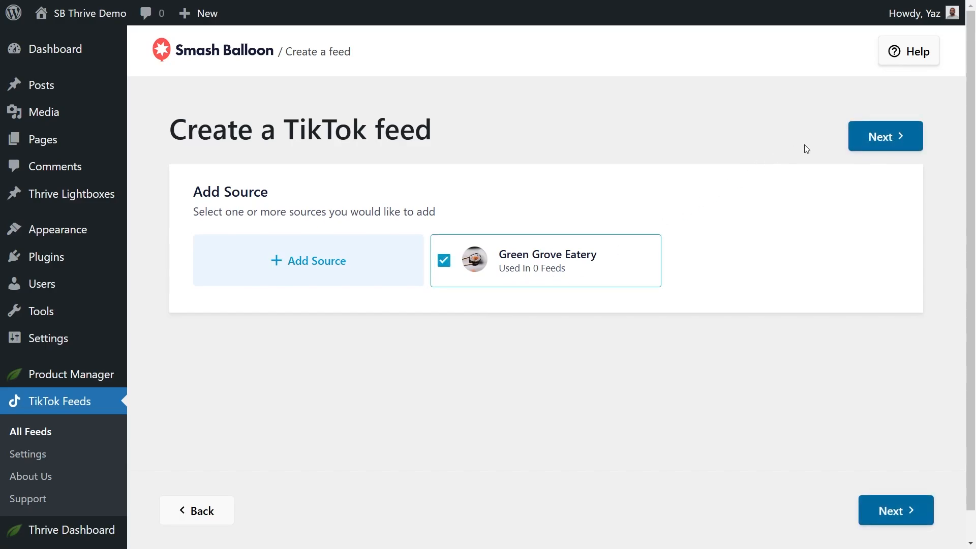
left_click(875, 133)
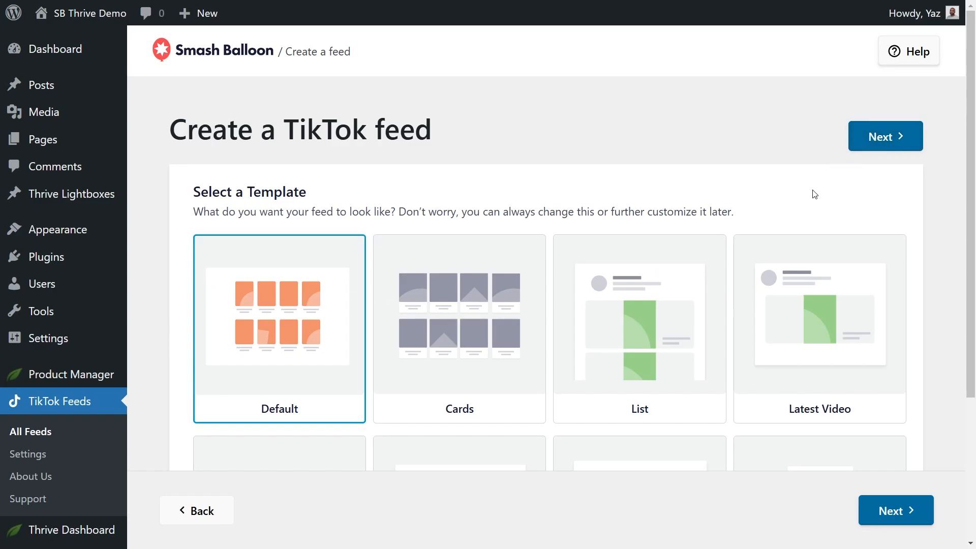
scroll(815, 194, "down", 3)
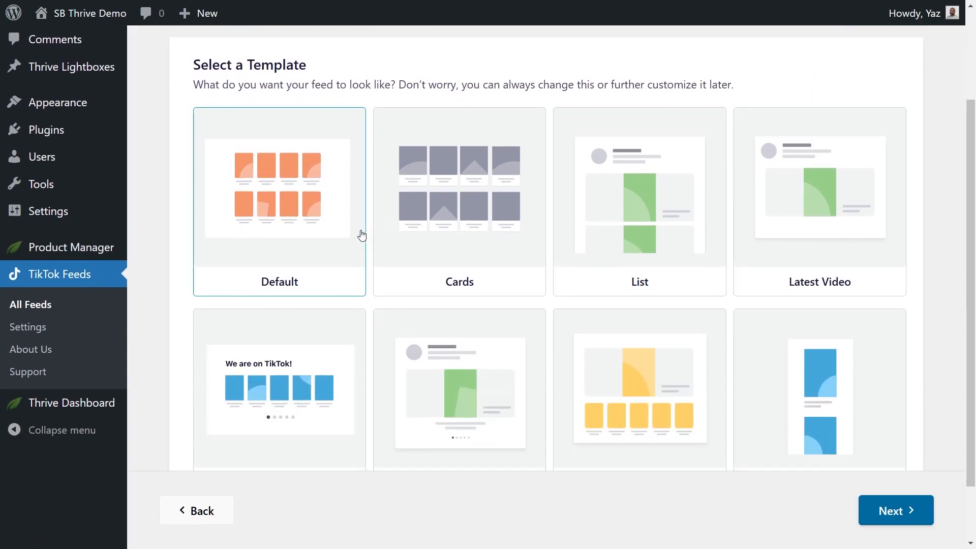
scroll(641, 239, "down", 2)
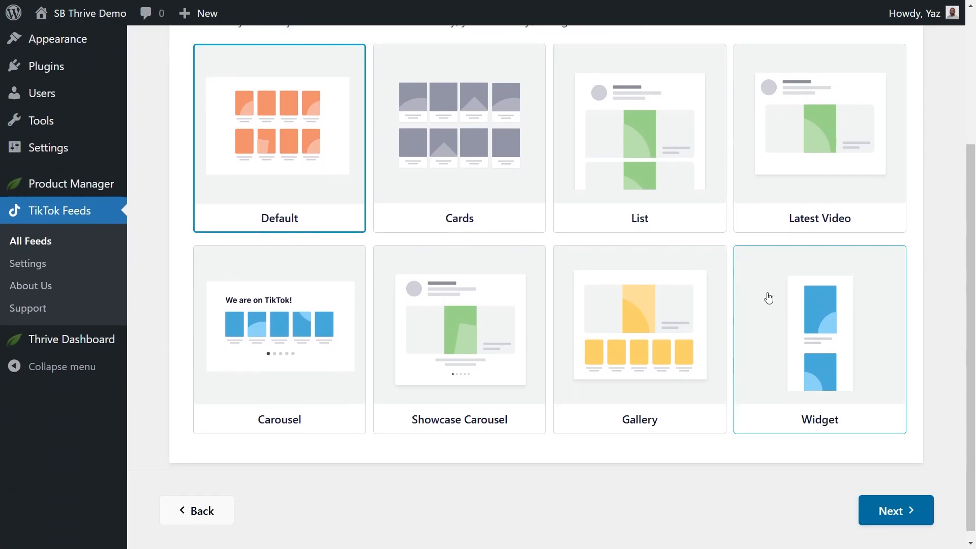
left_click(657, 352)
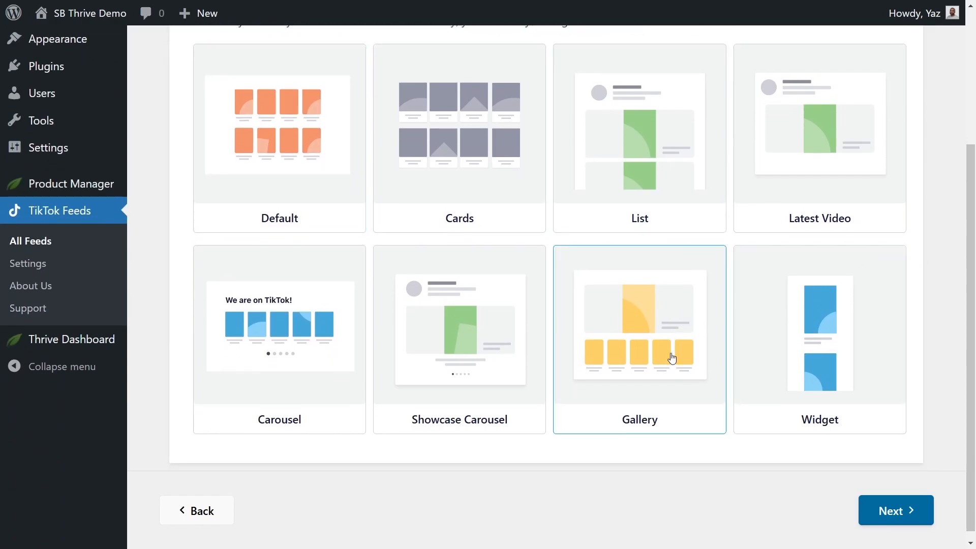
left_click(890, 512)
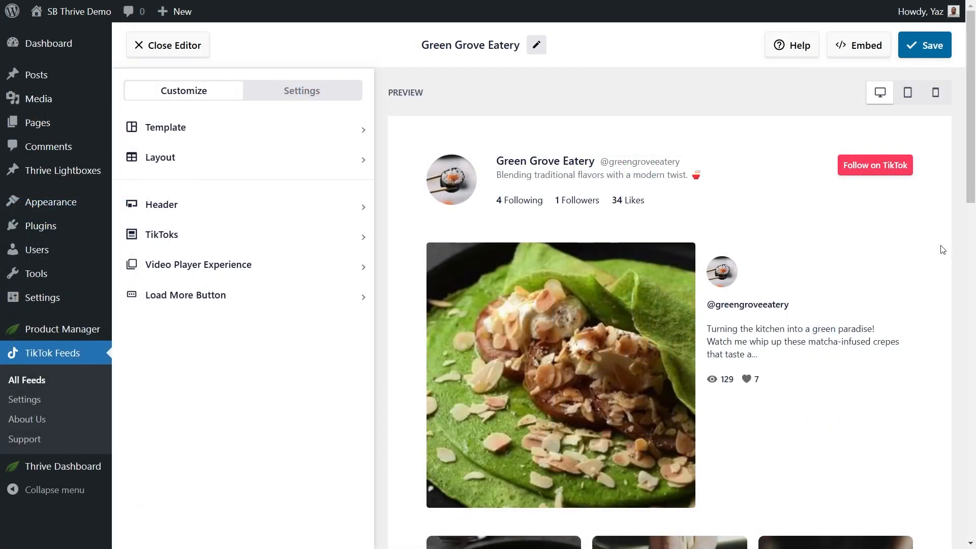
Step: Examine the gallery feed's preview, including its header, featured video and rows of posts
scroll(943, 250, "down", 9)
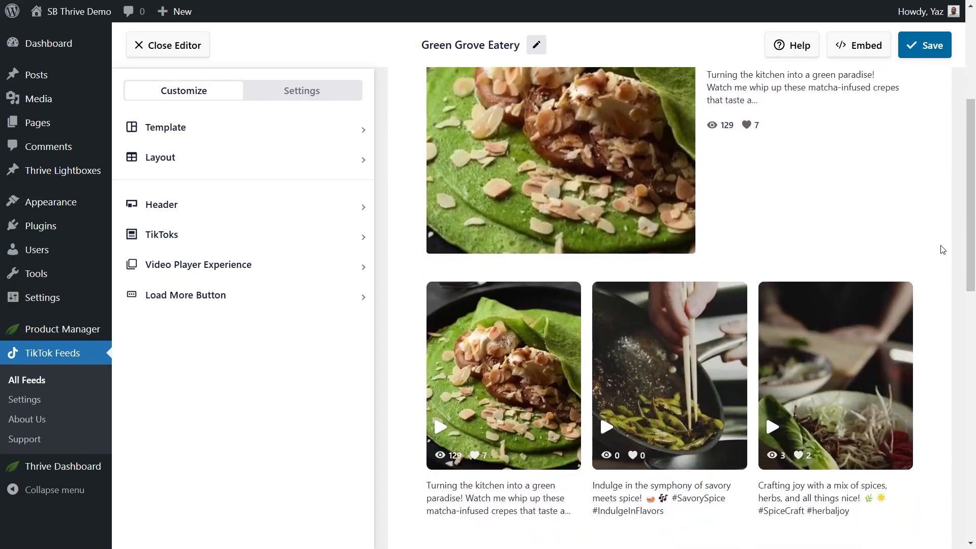
scroll(943, 249, "down", 4)
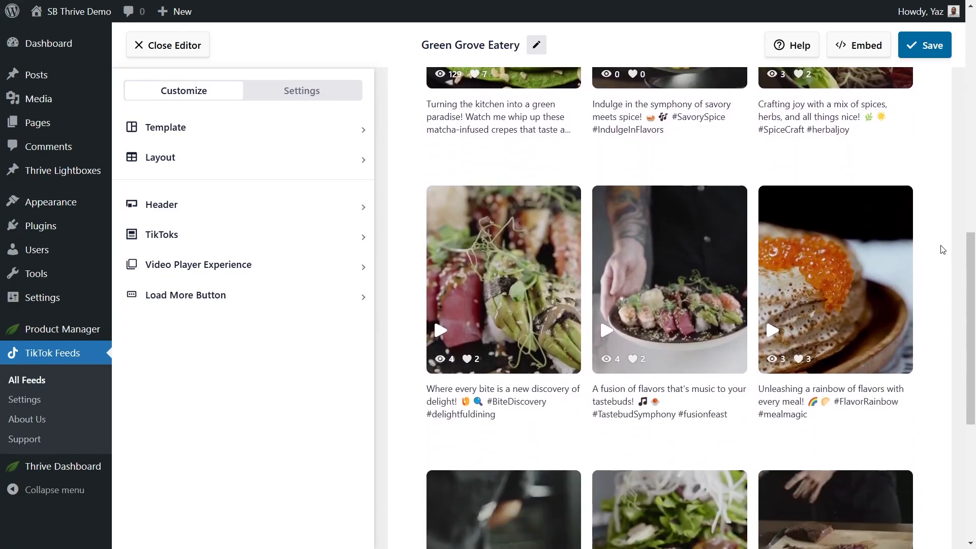
scroll(943, 250, "up", 13)
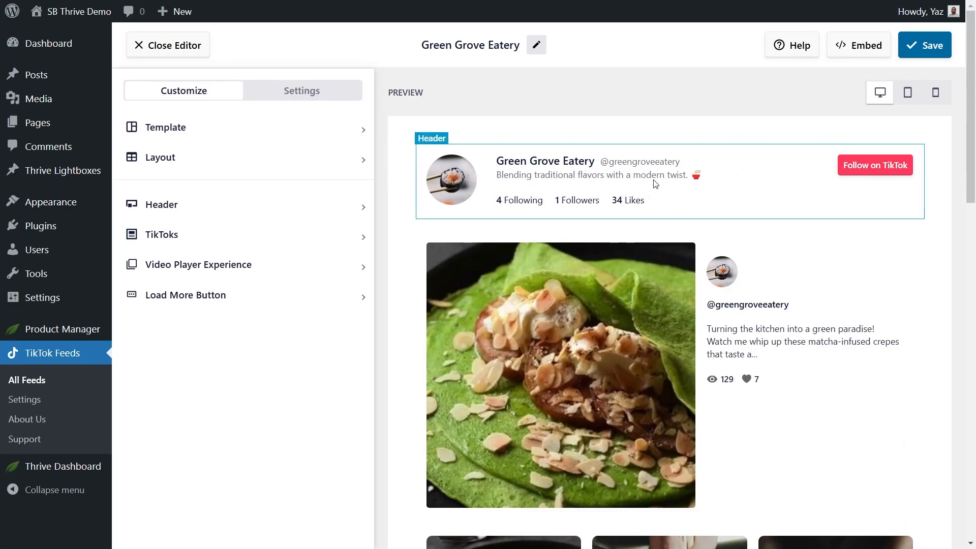
scroll(723, 218, "down", 2)
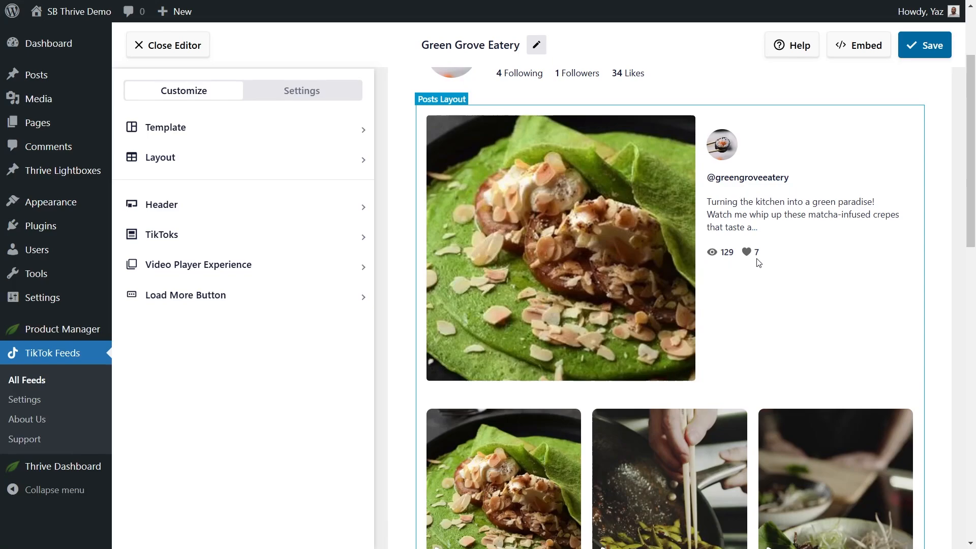
scroll(790, 282, "down", 3)
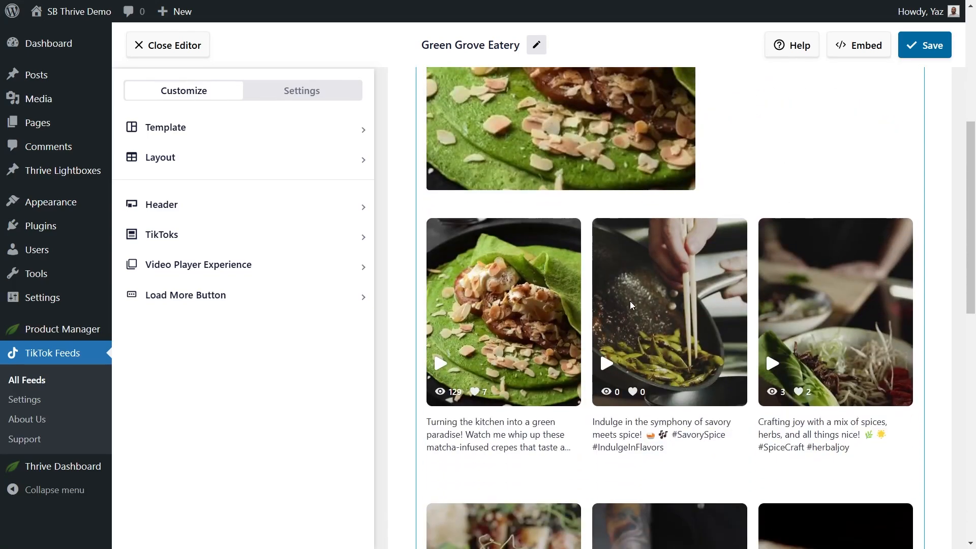
scroll(630, 301, "up", 5)
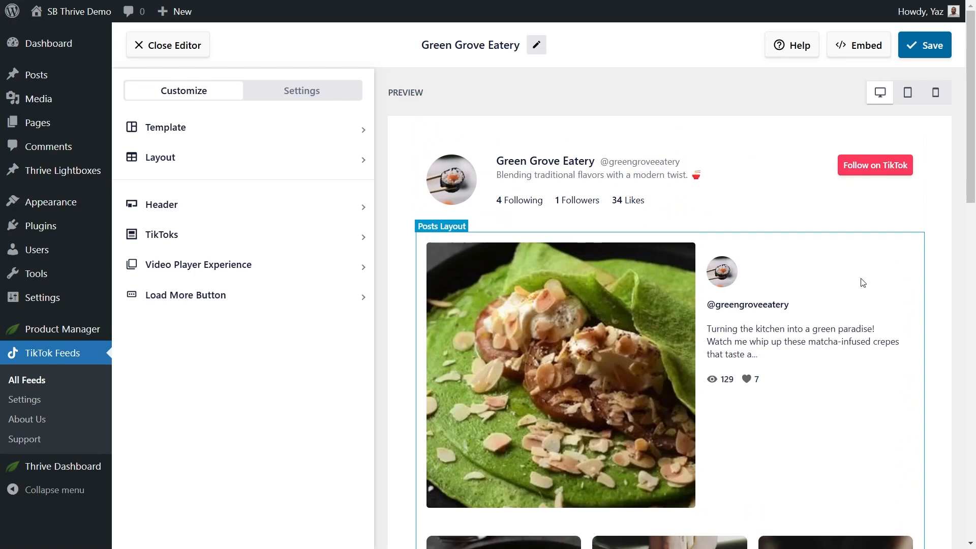
Step: Open the feed's Layout settings and review the layout types, spacing, post number and column options
left_click(209, 165)
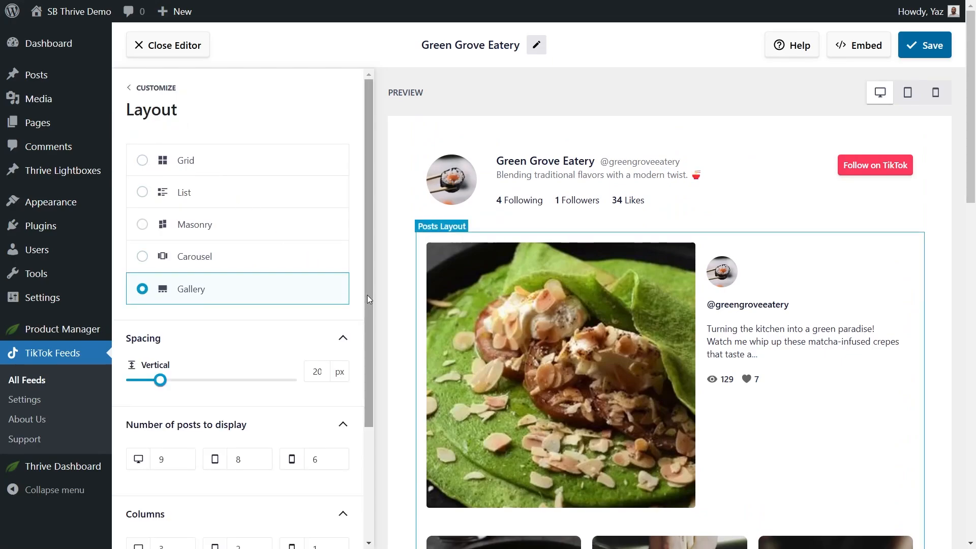
scroll(355, 286, "down", 3)
scroll(362, 287, "up", 2)
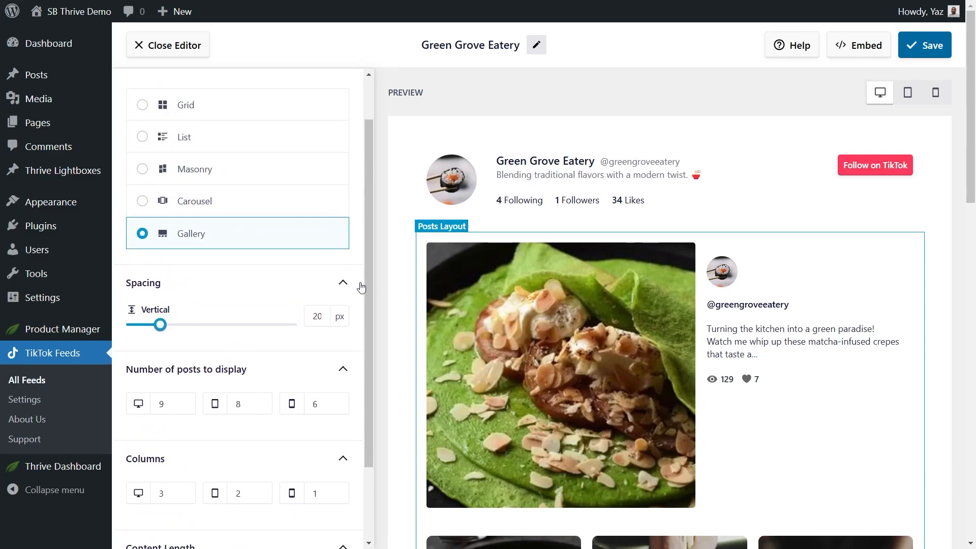
scroll(362, 288, "up", 1)
scroll(396, 288, "down", 5)
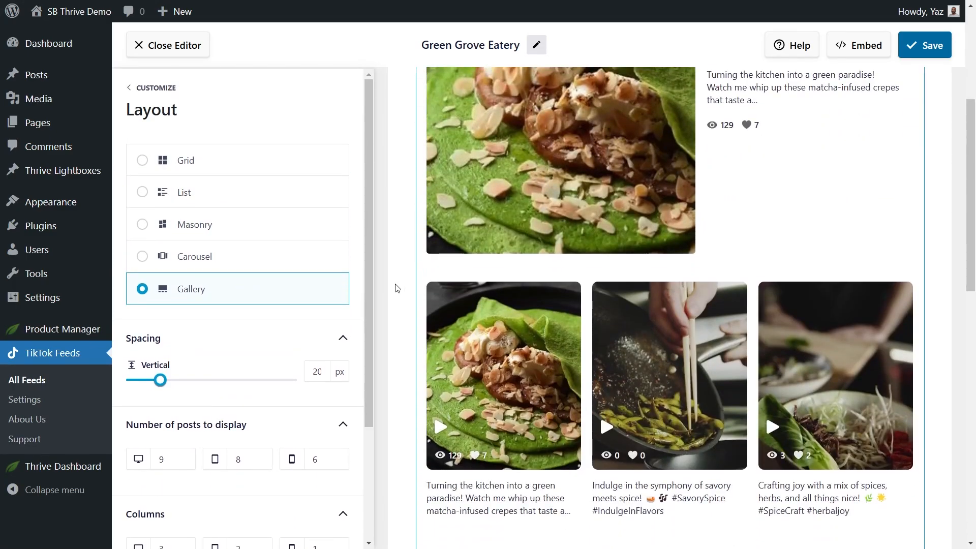
Step: Try the Grid layout and the List layout on the feed, checking the posts in the preview
left_click(237, 160)
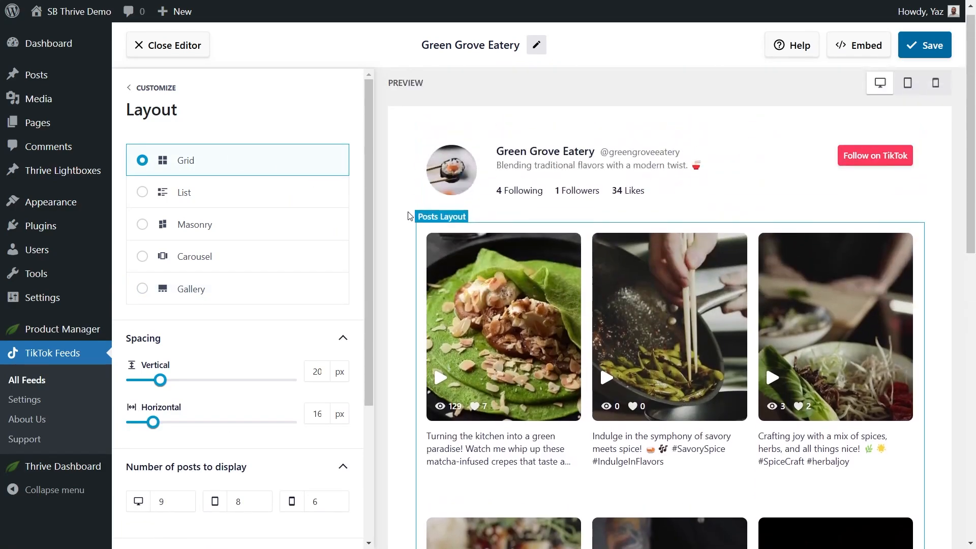
scroll(412, 218, "down", 7)
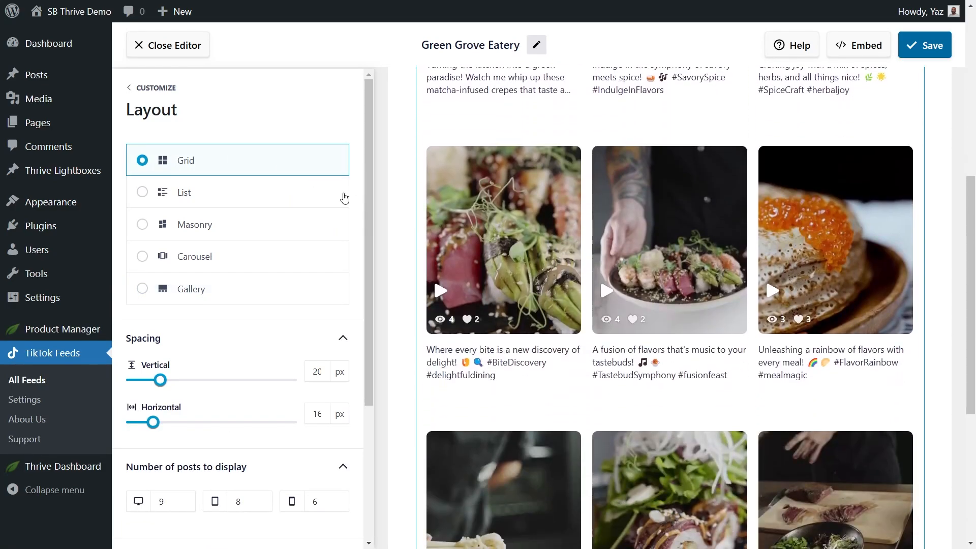
left_click(345, 199)
scroll(412, 214, "up", 4)
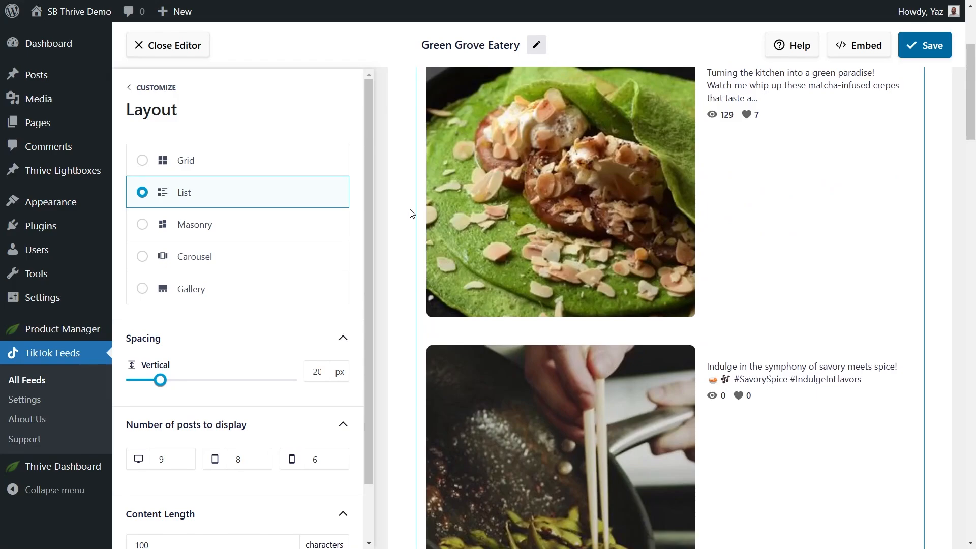
scroll(411, 214, "down", 14)
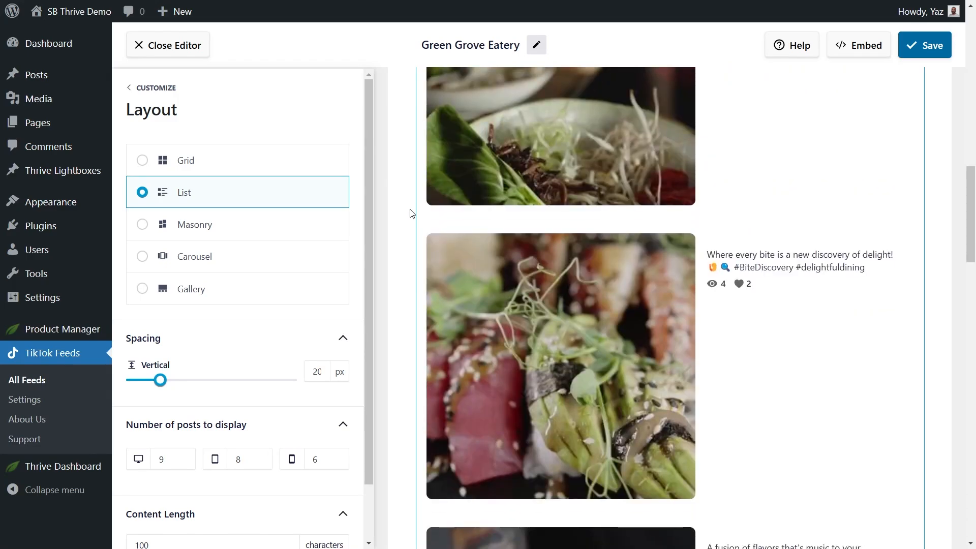
Step: Switch the feed to the Masonry layout and check its posts in the preview
left_click(322, 222)
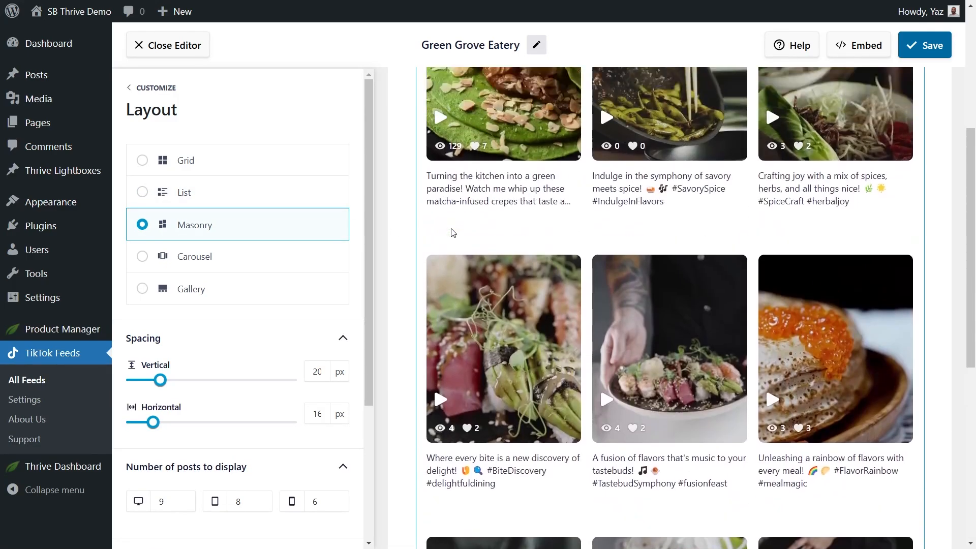
scroll(453, 233, "up", 3)
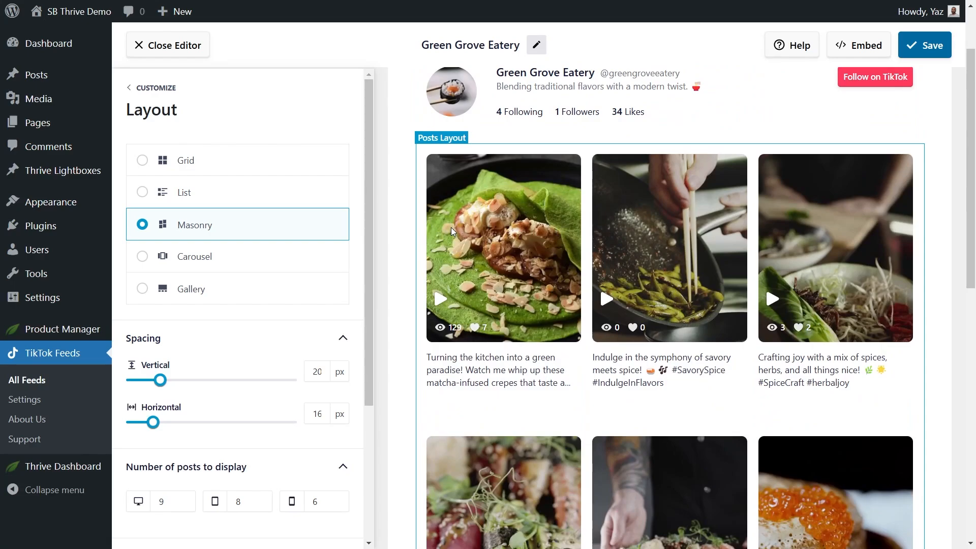
Step: Try the Carousel layout on the feed and page through its slides in the preview
left_click(313, 258)
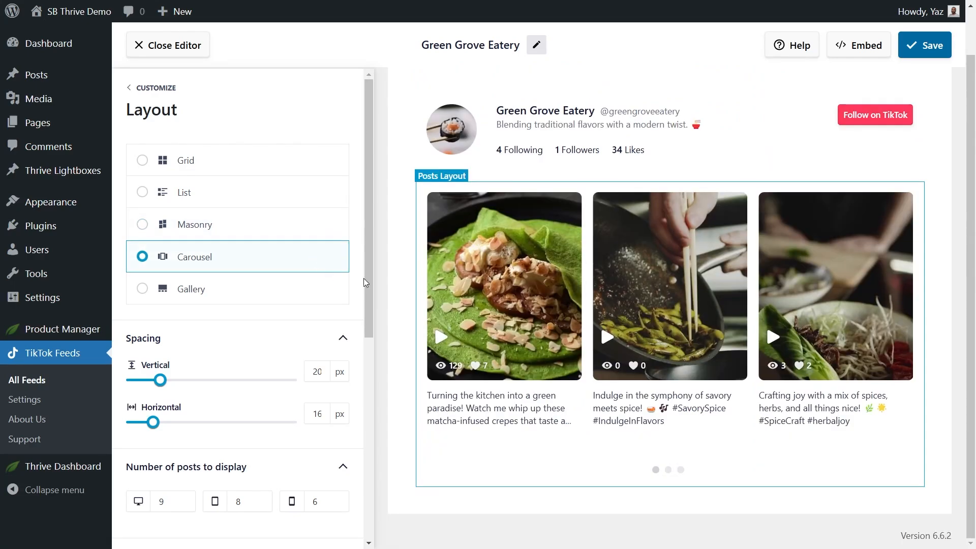
left_click(668, 469)
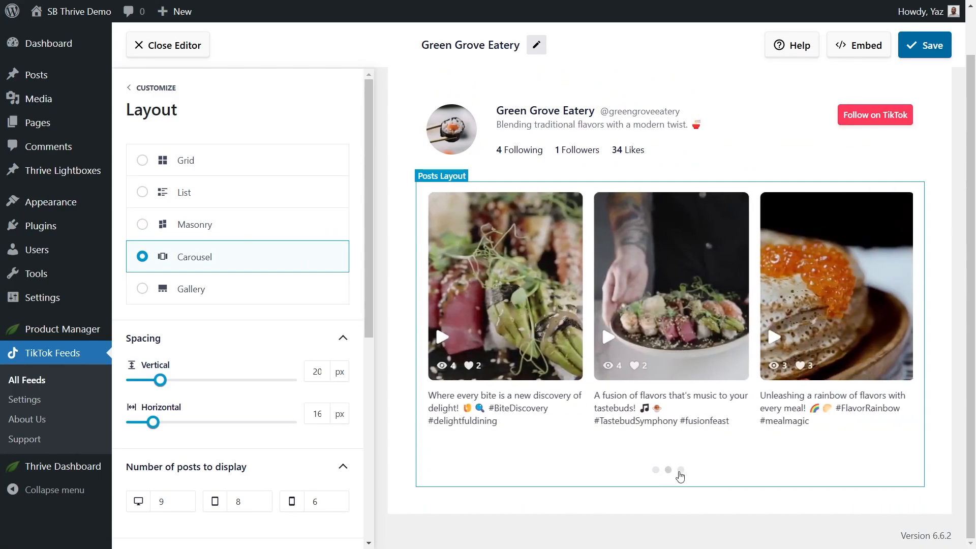
left_click(680, 470)
Step: Switch the feed to the Gallery layout and set the number of posts on desktop to 6
left_click(287, 300)
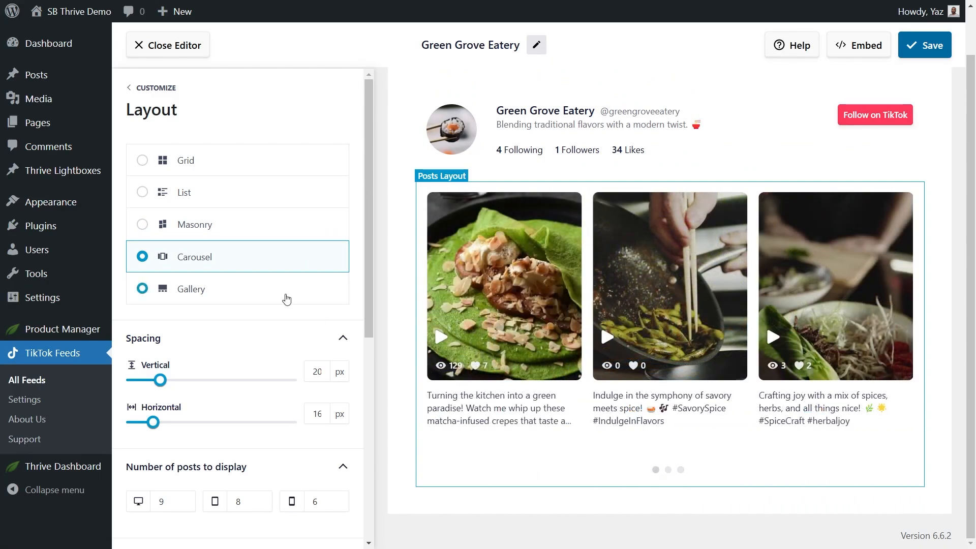
scroll(284, 302, "down", 3)
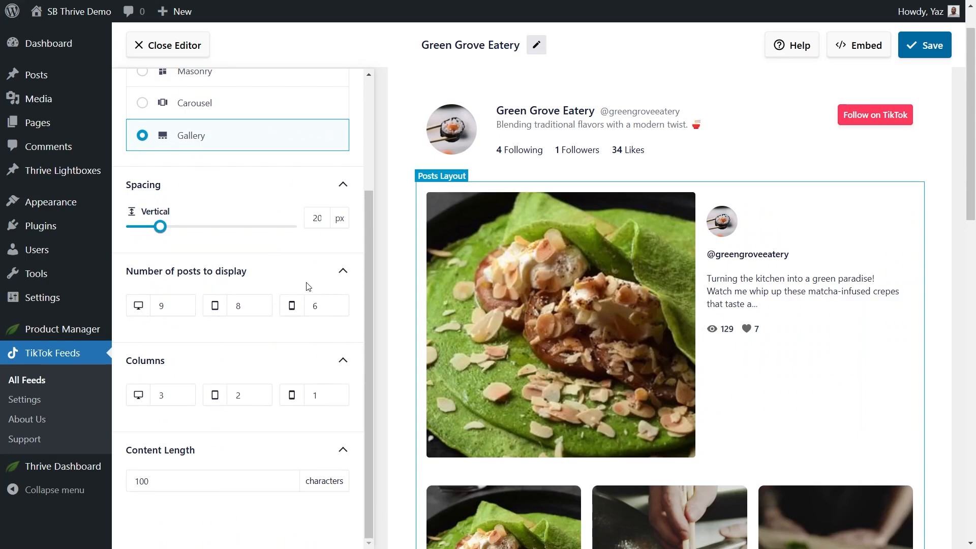
left_click_drag(173, 305, 144, 312)
type("6")
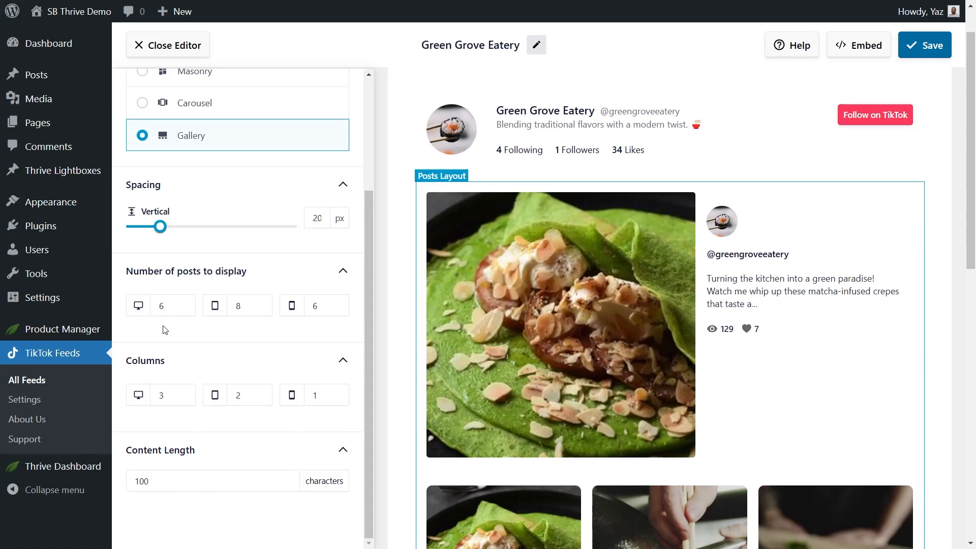
scroll(393, 331, "down", 5)
scroll(392, 331, "down", 5)
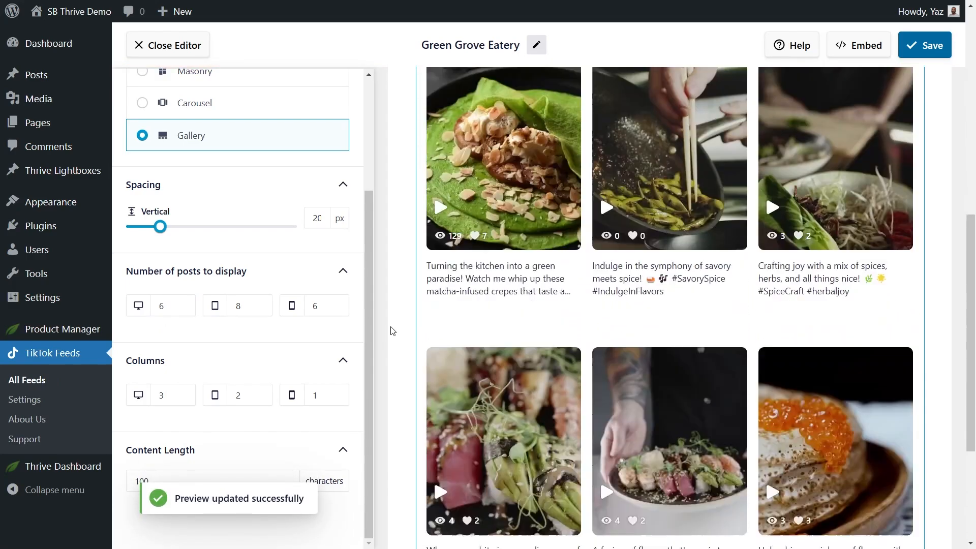
scroll(393, 330, "down", 2)
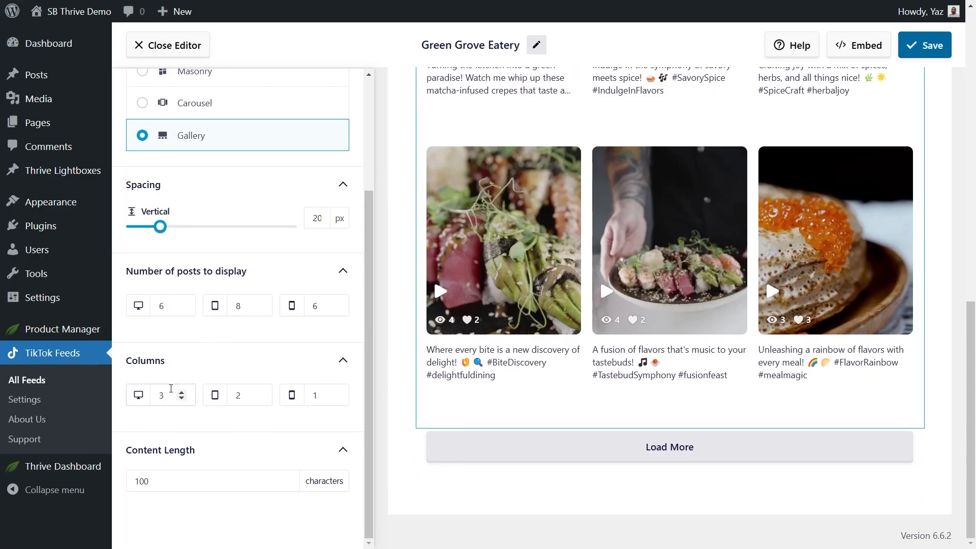
Step: Try 2 desktop columns for the feed's posts, check the preview and restore 3 columns
double_click(178, 391)
type("2")
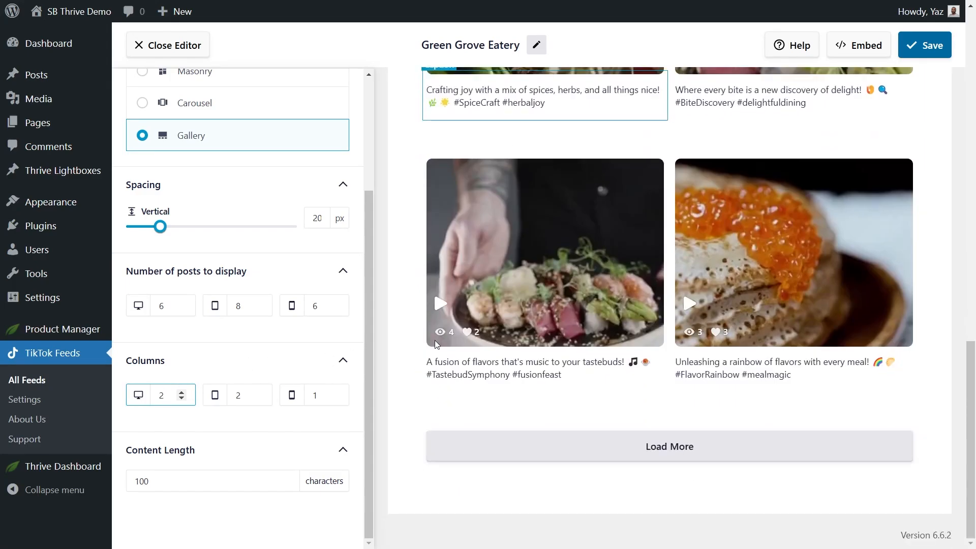
scroll(435, 340, "up", 5)
scroll(435, 340, "up", 3)
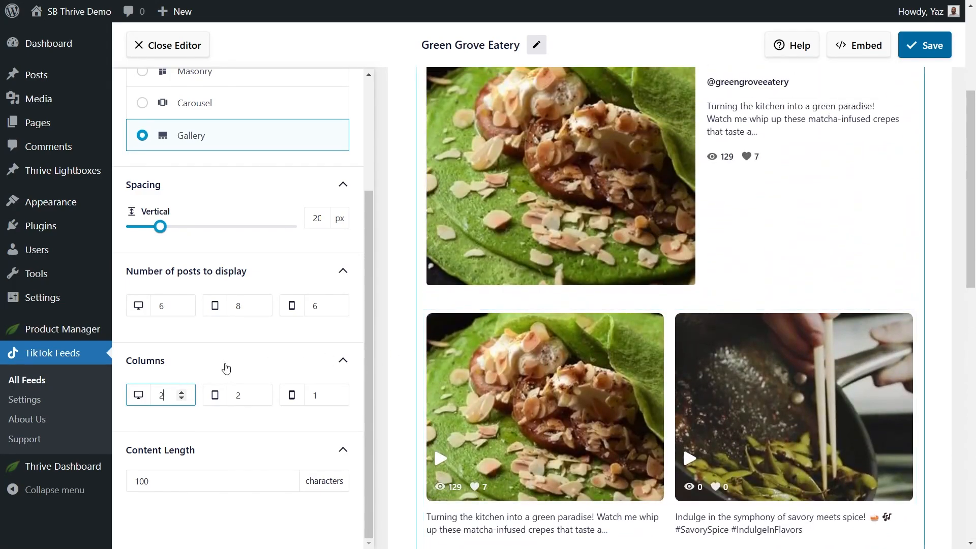
left_click(181, 392)
Step: Save the feed's layout changes and review the gallery posts in the preview
scroll(406, 372, "down", 3)
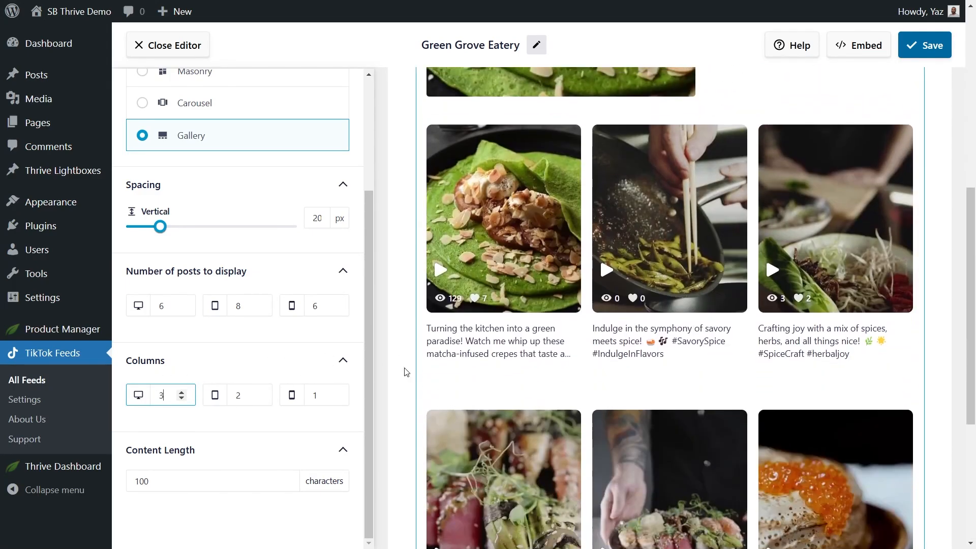
left_click(923, 47)
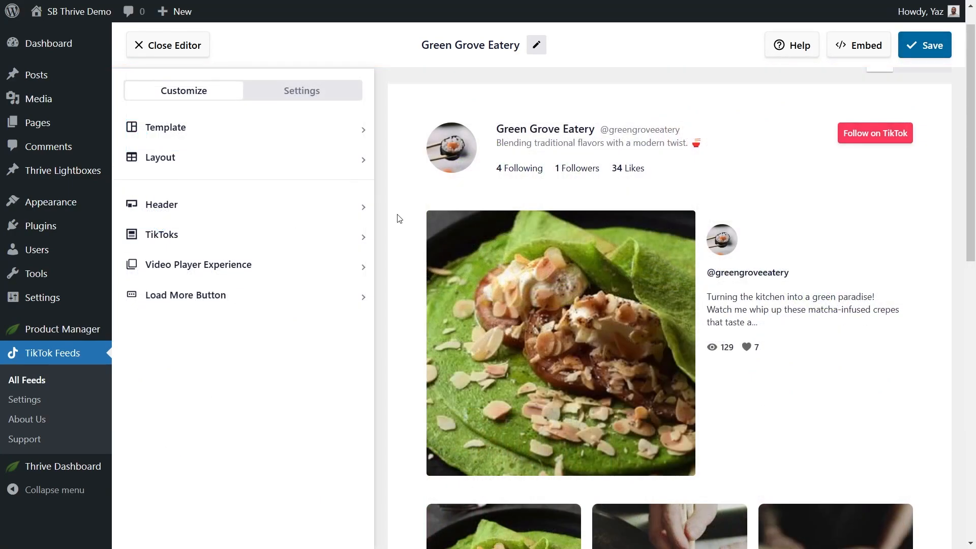
scroll(399, 219, "down", 5)
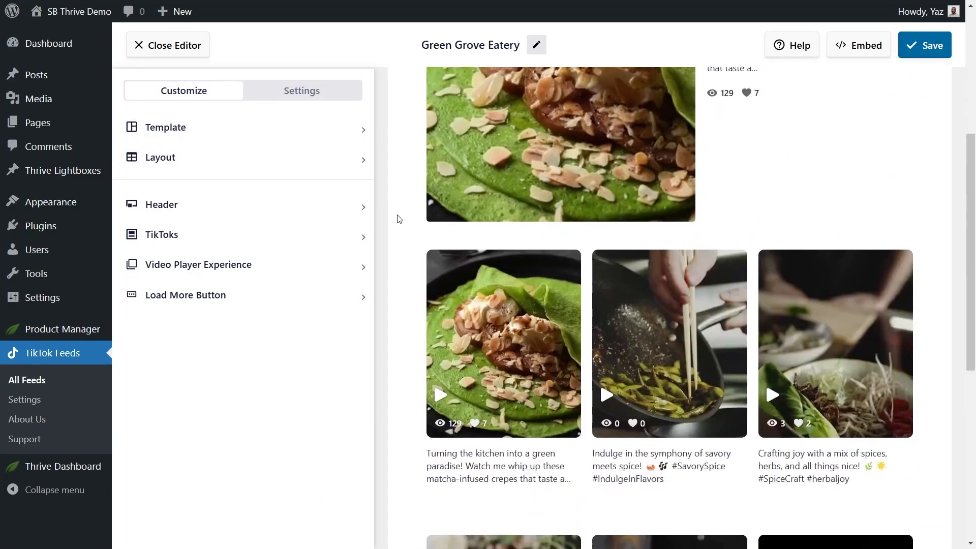
scroll(399, 219, "down", 3)
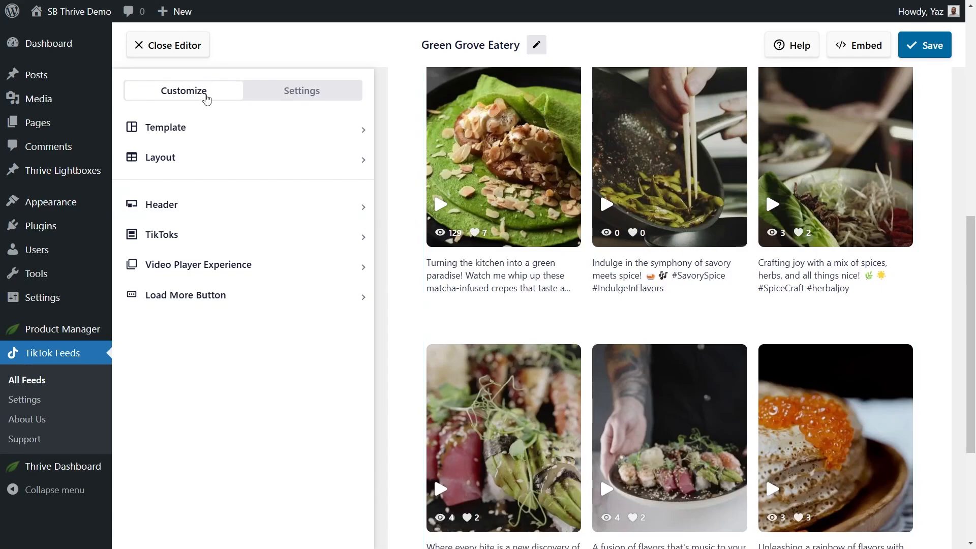
Step: Try hiding the video thumbnail, play icon and views among the TikToks' individual elements, and show them again
left_click(213, 235)
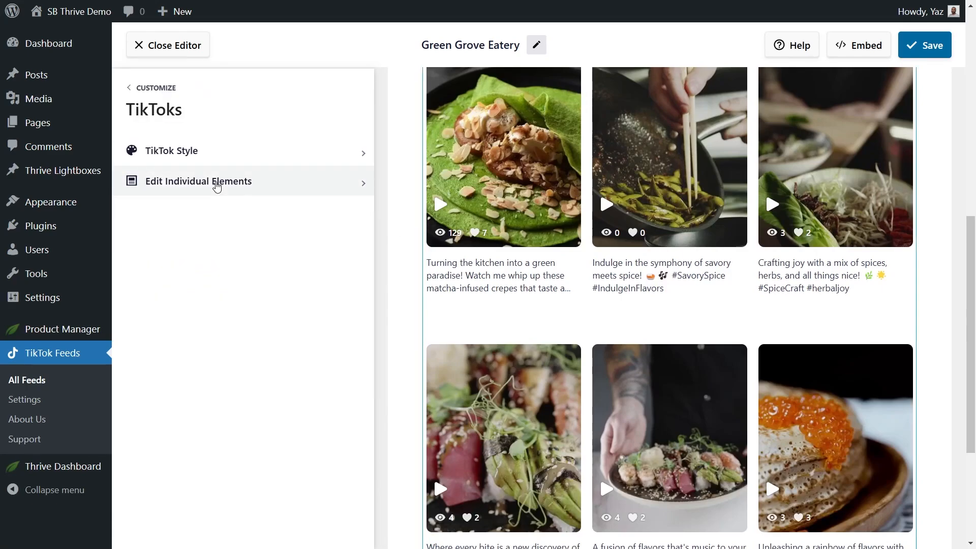
left_click(213, 182)
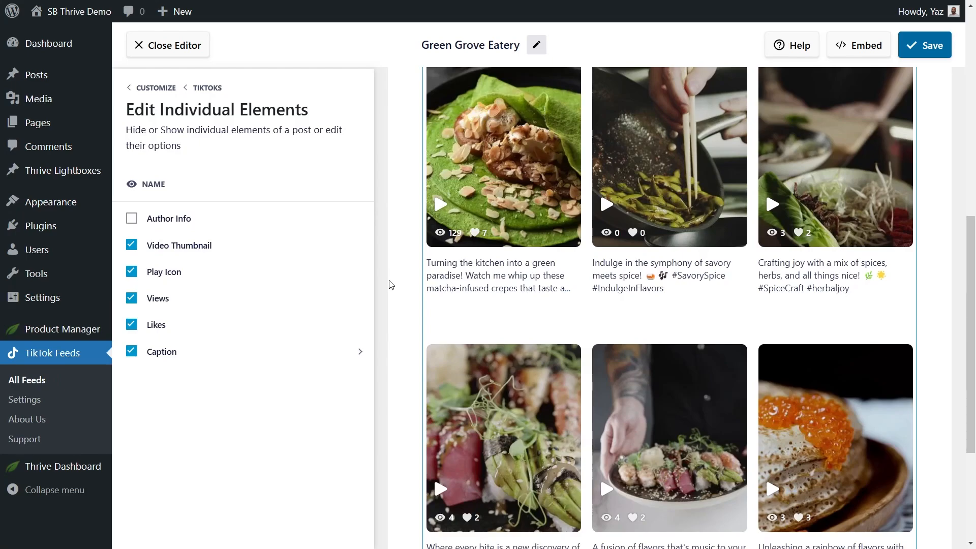
left_click(133, 246)
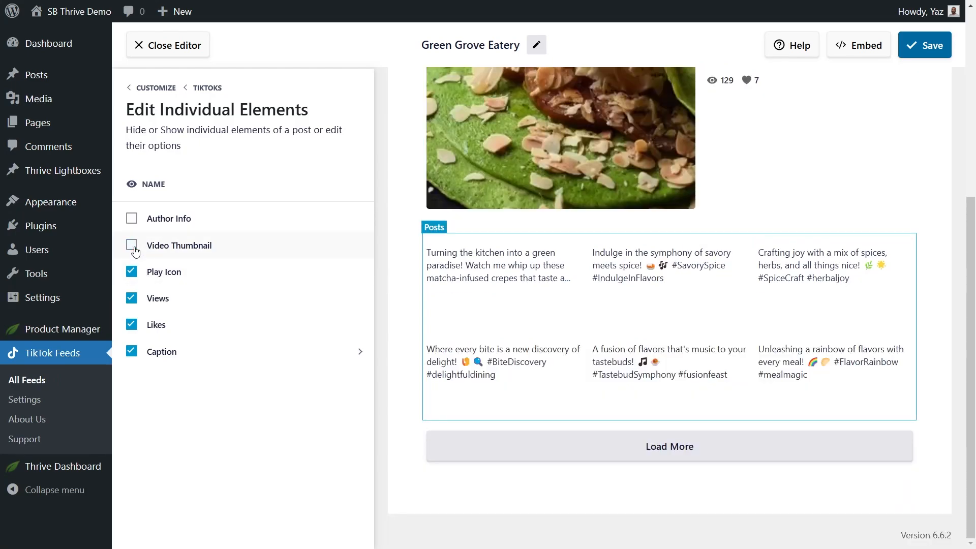
left_click(133, 247)
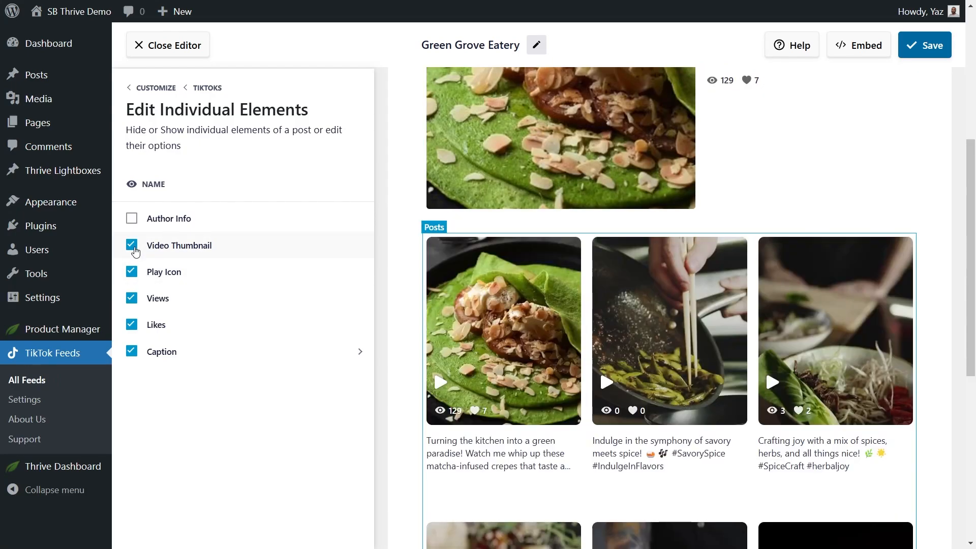
left_click(132, 272)
left_click(133, 299)
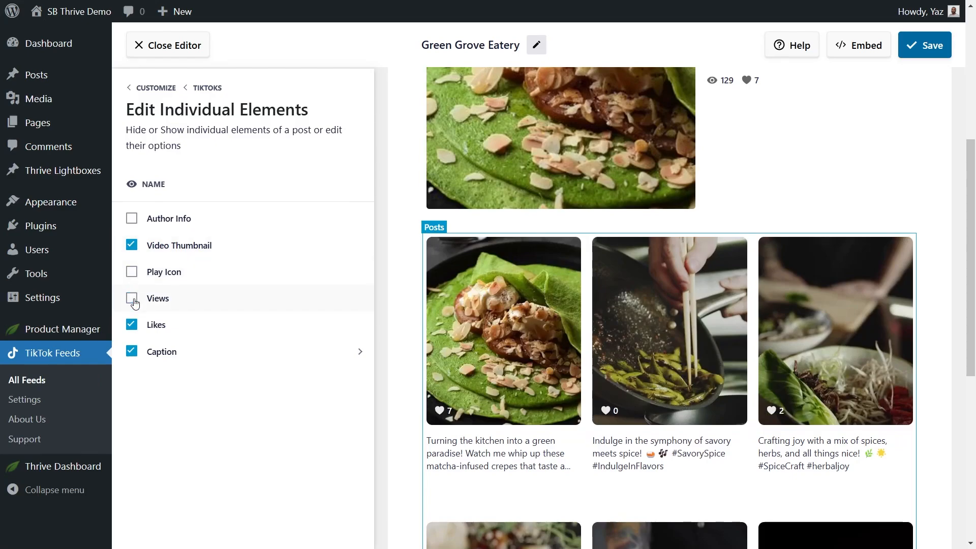
left_click(133, 299)
left_click(132, 271)
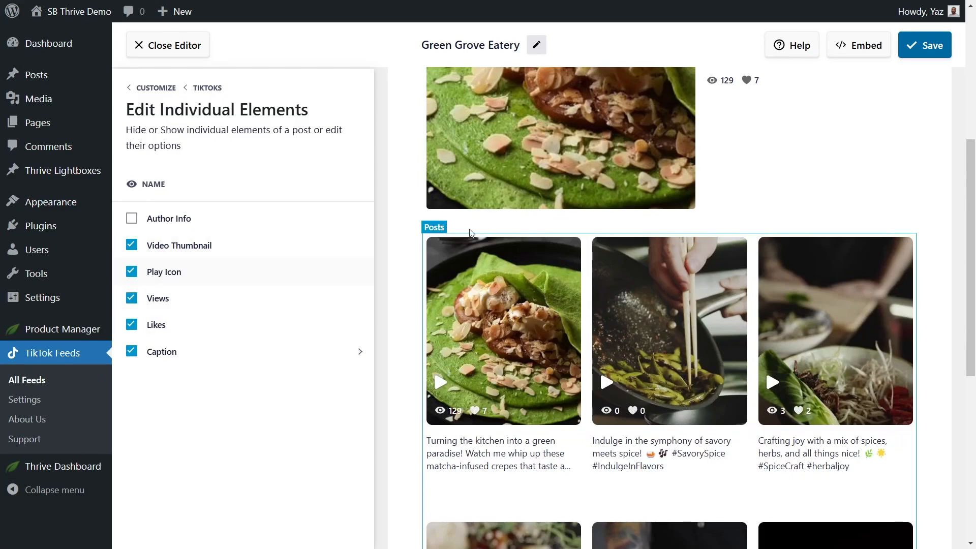
Step: Save the feed with all its current post elements and check the posts in the preview
left_click(915, 48)
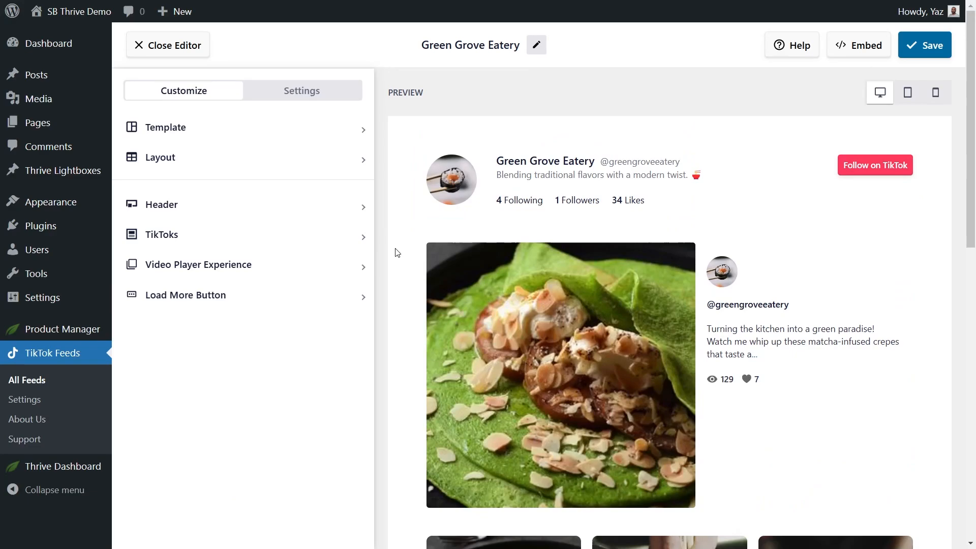
scroll(397, 252, "down", 8)
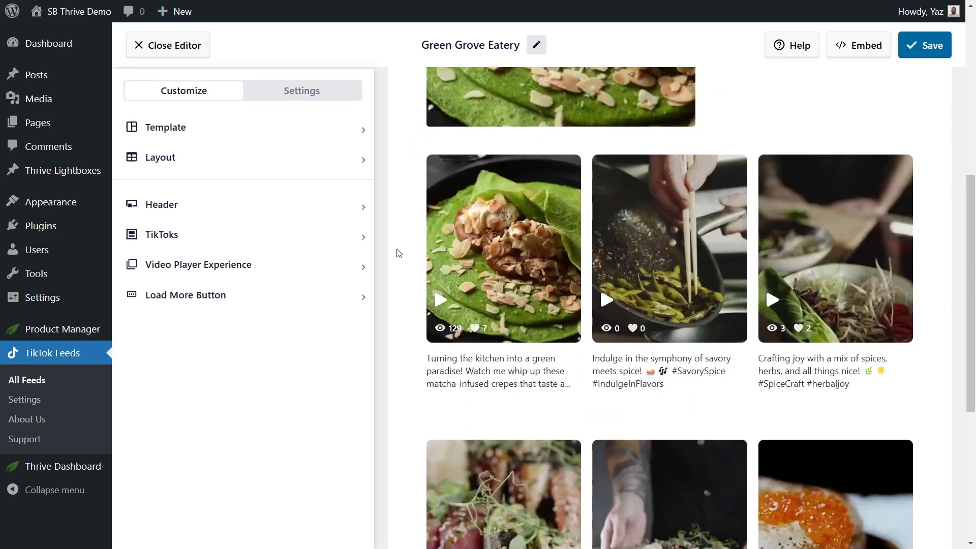
Step: Filter the feed to only show posts containing the word "spice"
left_click(289, 93)
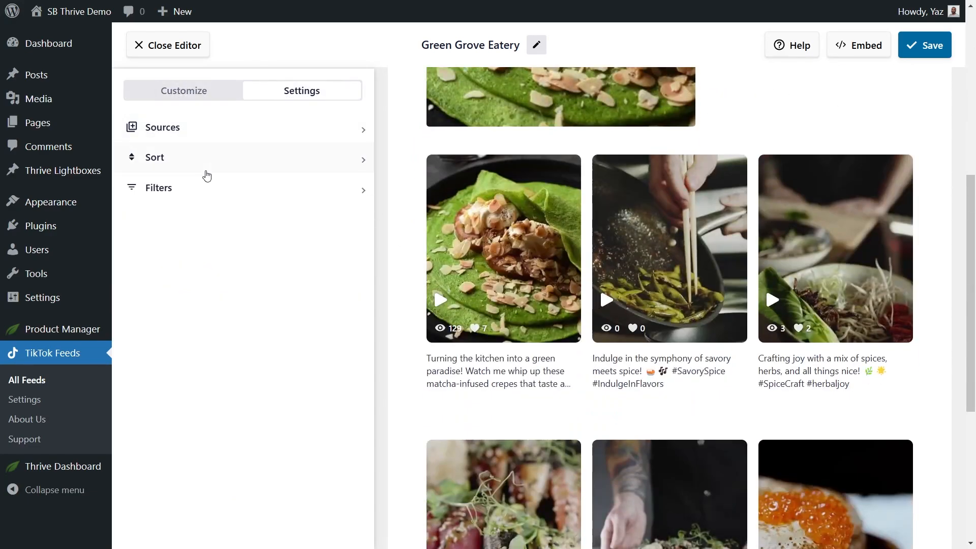
left_click(203, 188)
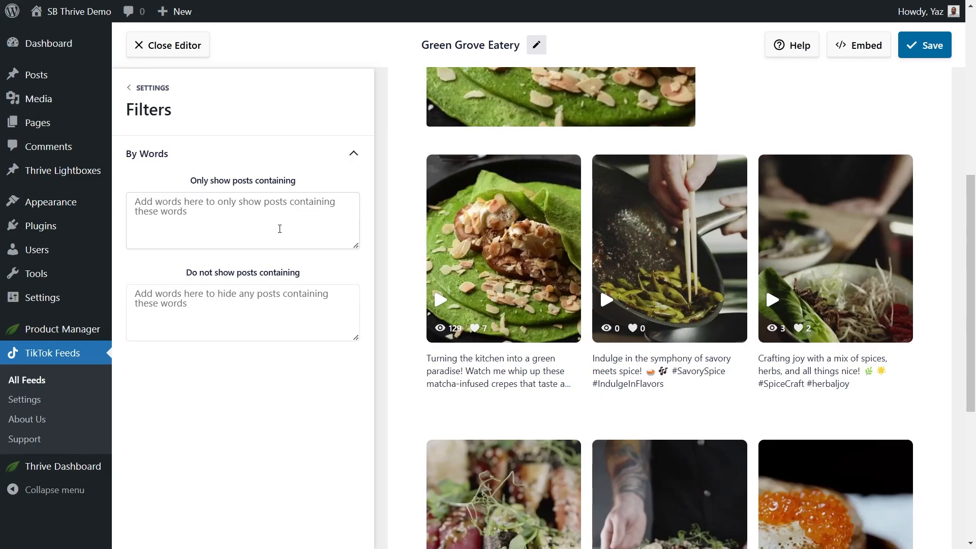
left_click(280, 228)
type("sp")
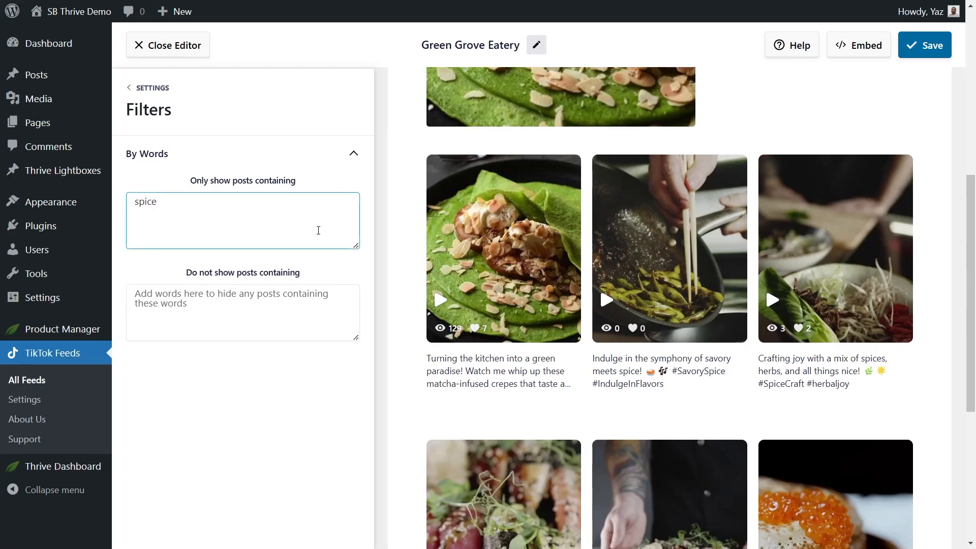
type("ice")
left_click(296, 173)
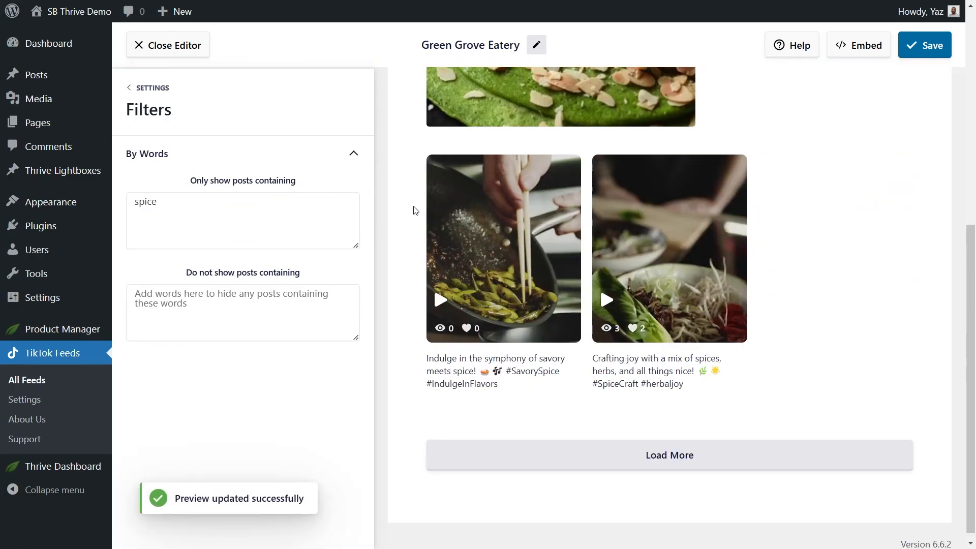
Step: Clear the word filter so all posts are included, and return to the feed's settings list
left_click_drag(175, 205, 105, 214)
key("BackSpace")
left_click(138, 186)
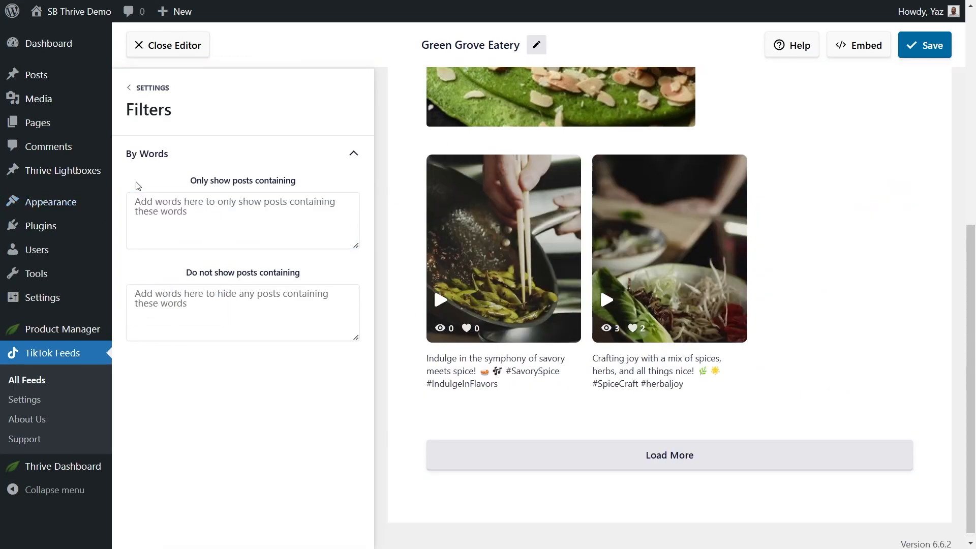
left_click(154, 88)
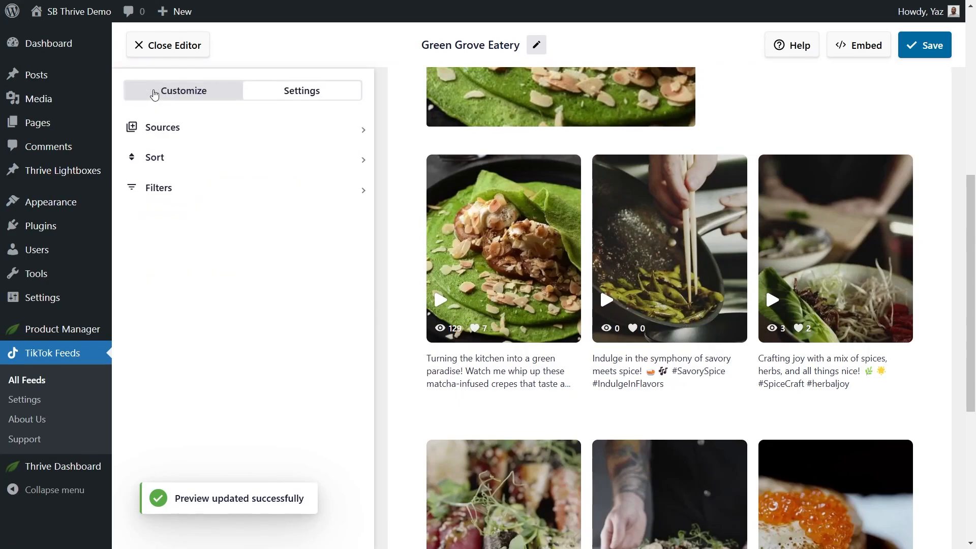
Step: Open the feed's Sort settings and review the available Sort By options
left_click(173, 158)
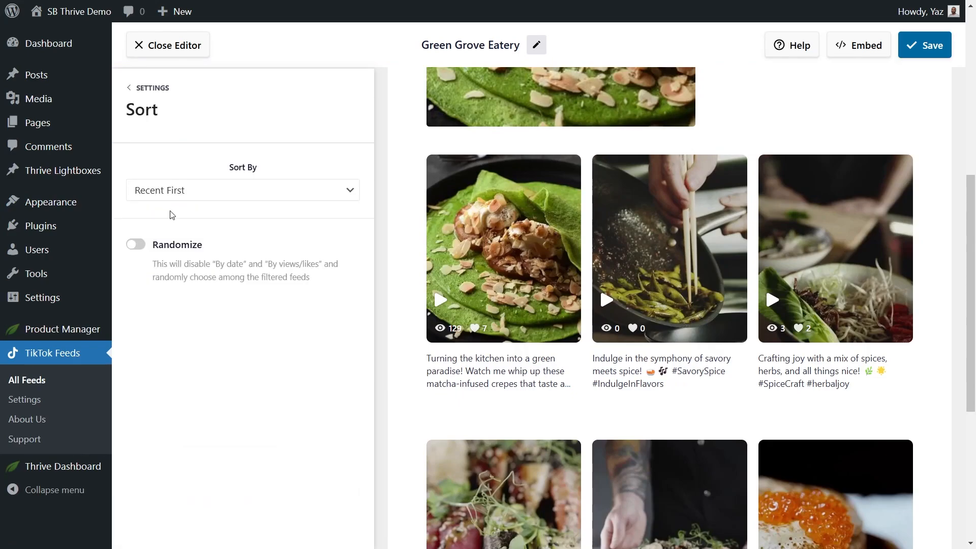
left_click(178, 192)
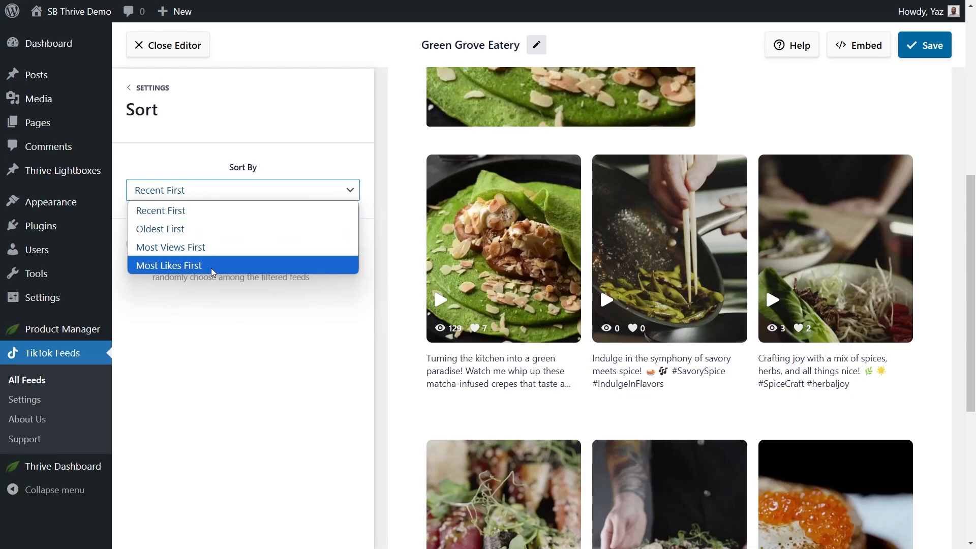
left_click(222, 300)
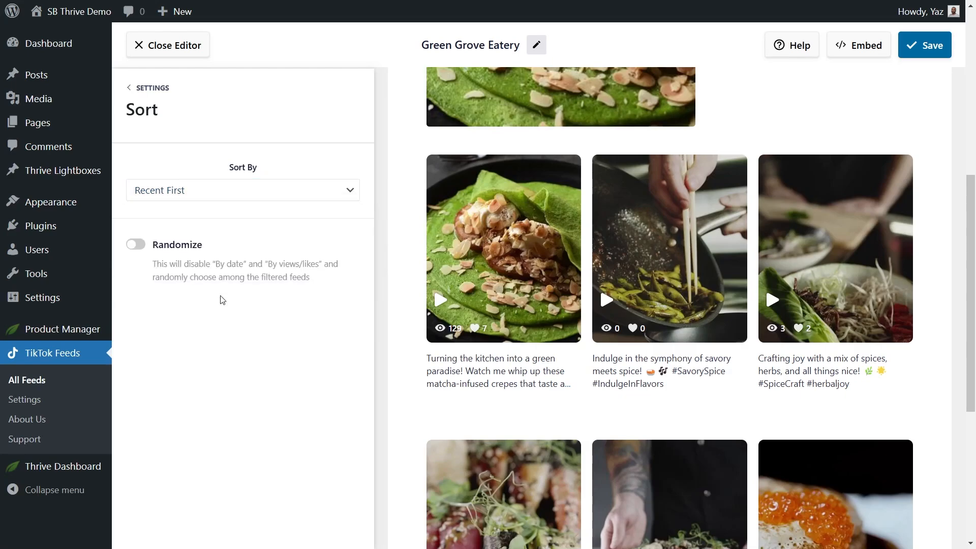
Step: Try randomizing the post order, turn Randomize off again and save the feed
left_click(136, 246)
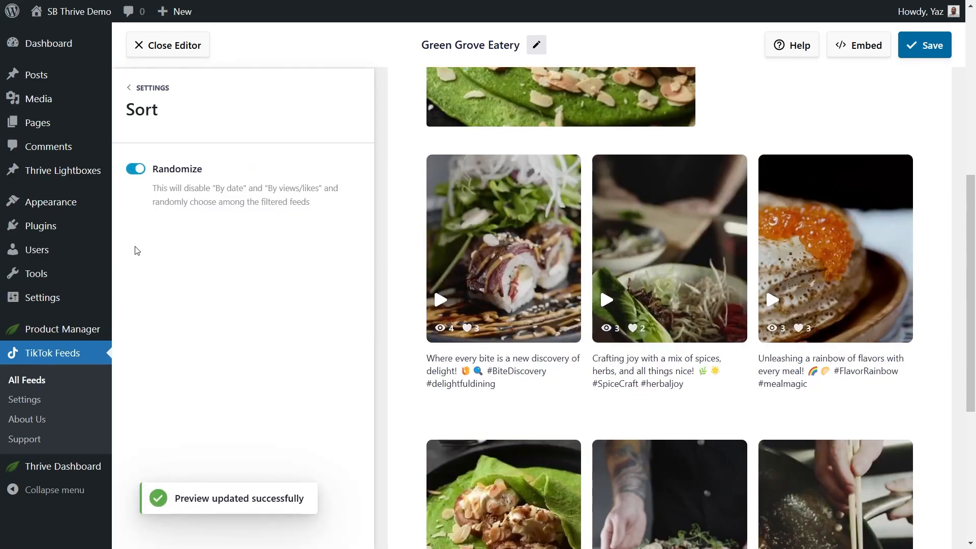
left_click(136, 169)
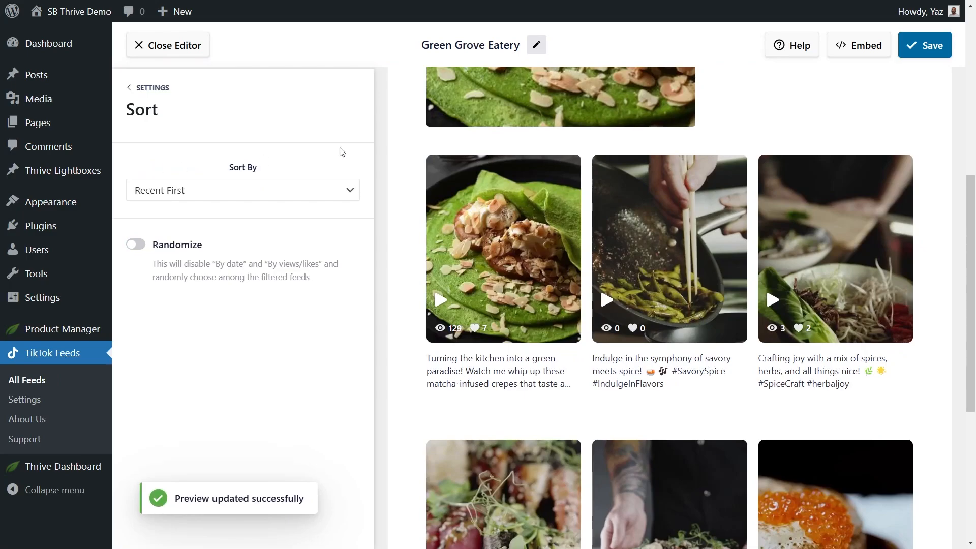
left_click(916, 56)
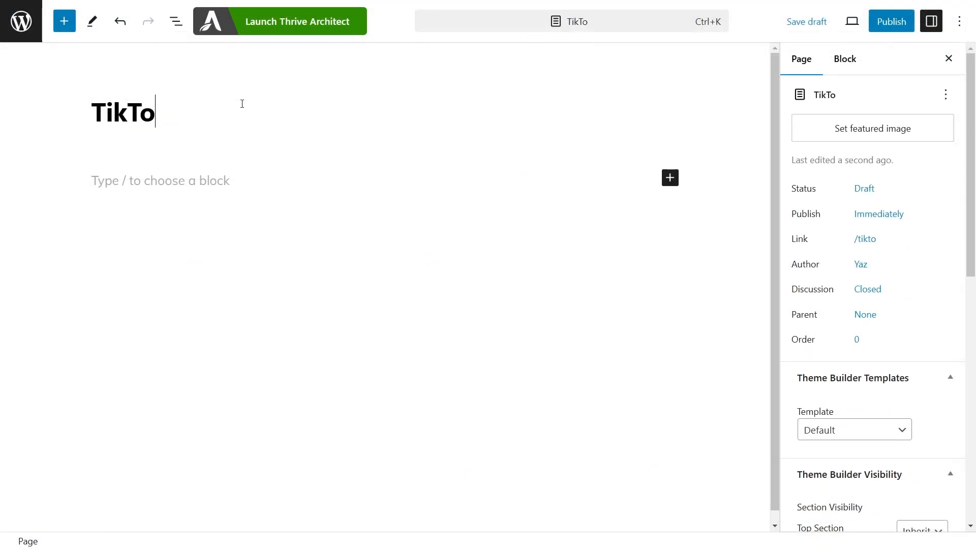
Step: Complete the new page's title as "TikTok Feed" and hide the page settings sidebar
type("k Feed")
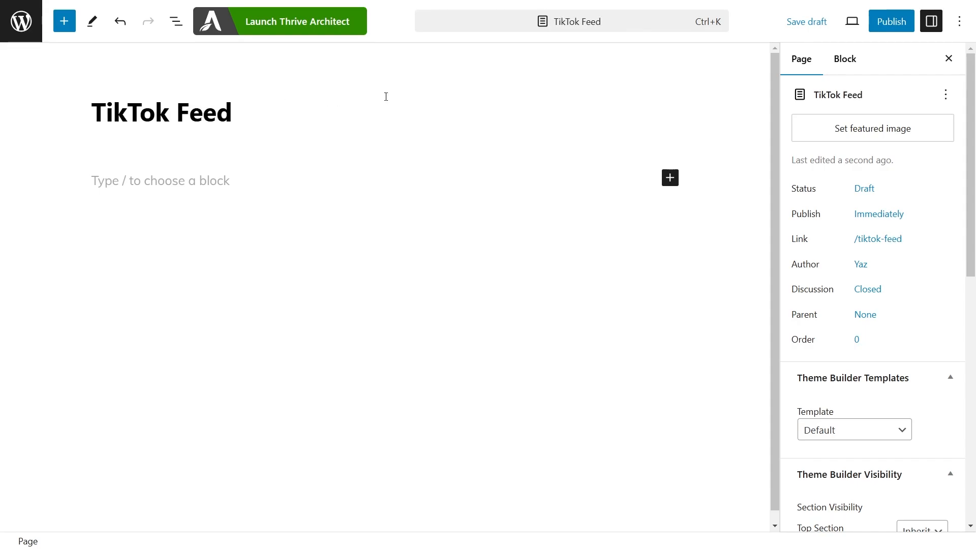
left_click(948, 58)
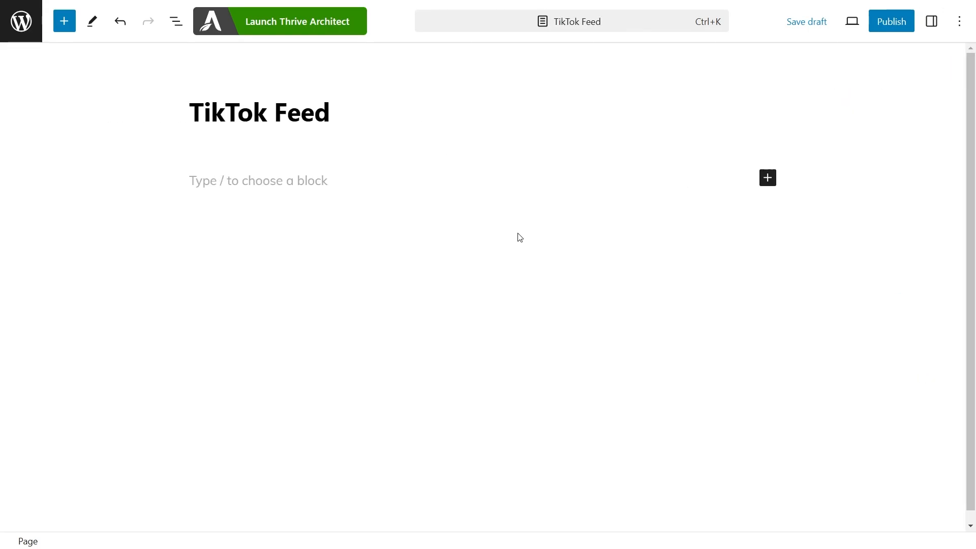
Step: Launch Thrive Architect for the page, choose a Pre-built Landing Page and open the ShapeShift Theme set
left_click(307, 32)
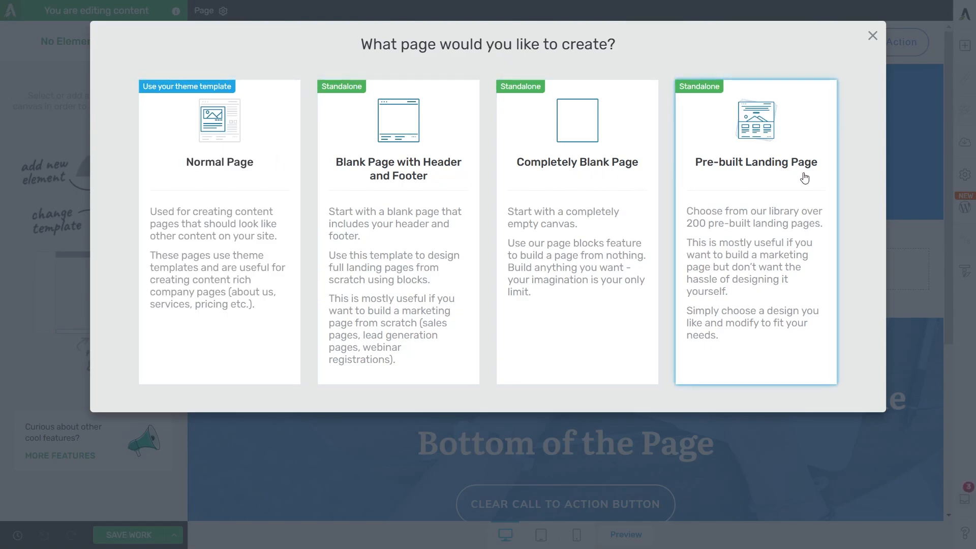
left_click(768, 178)
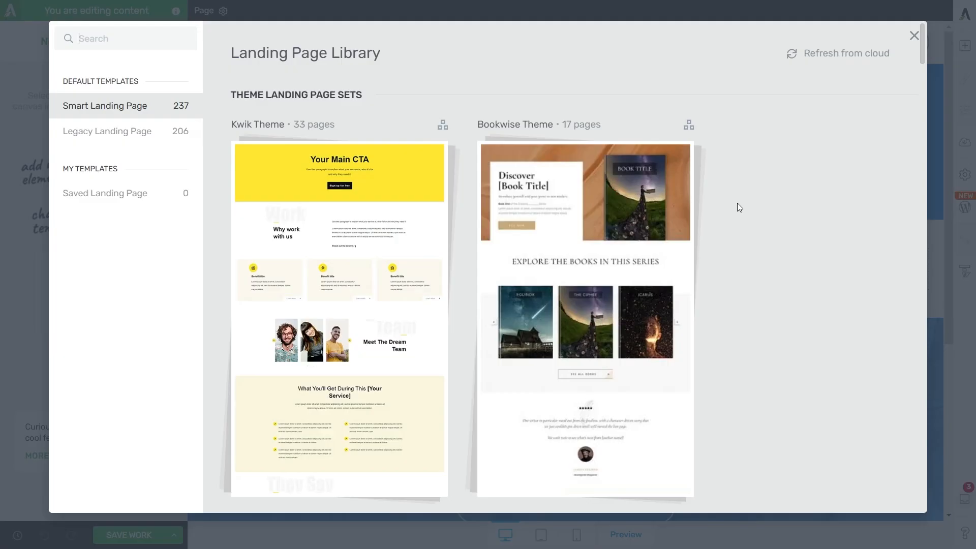
scroll(737, 207, "down", 10)
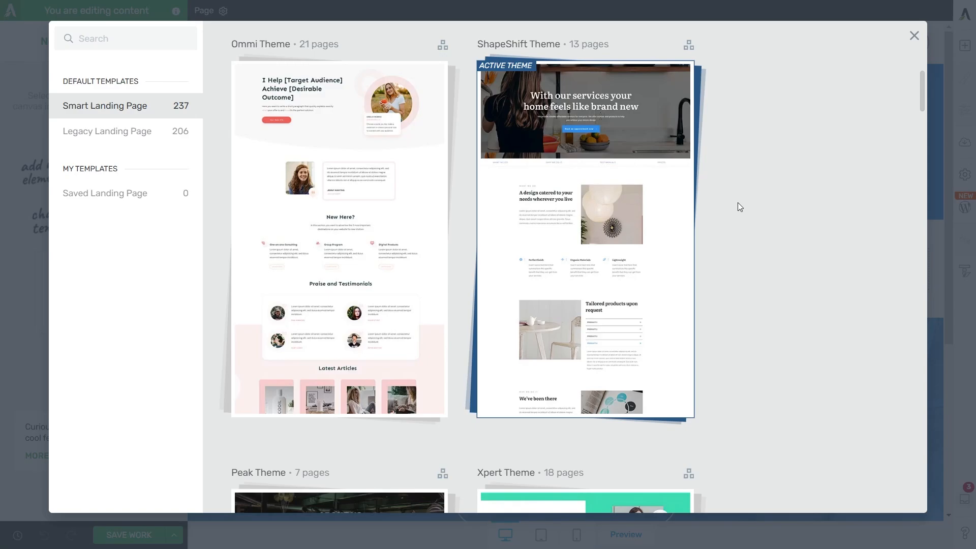
left_click(647, 207)
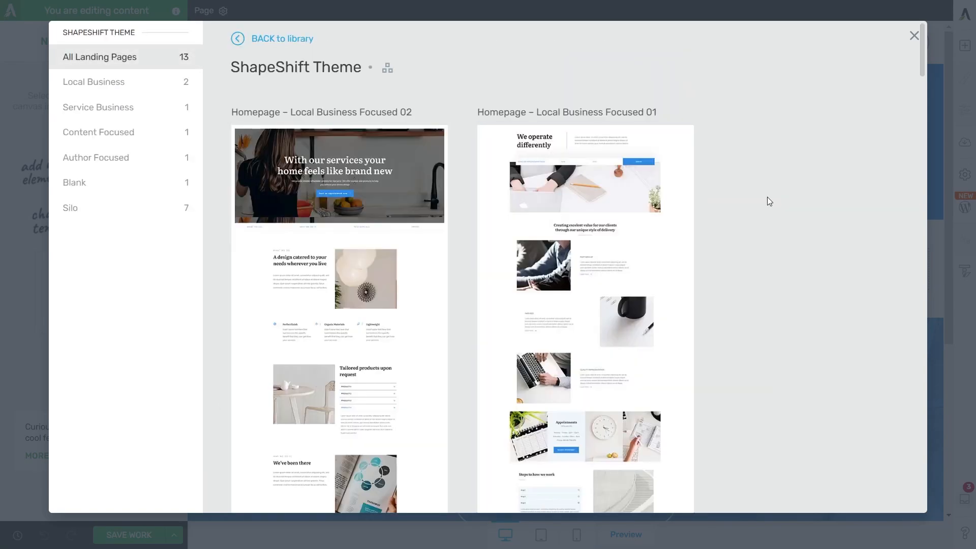
Step: Apply the ShapeShift landing page template headed "Create & Launch Your Own Product" to the page
scroll(767, 198, "down", 15)
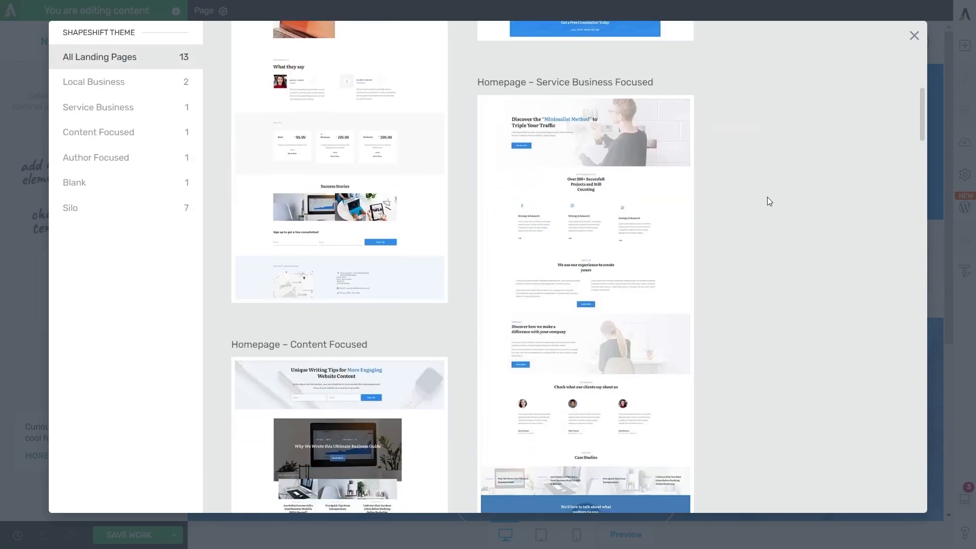
scroll(768, 198, "down", 10)
left_click(349, 224)
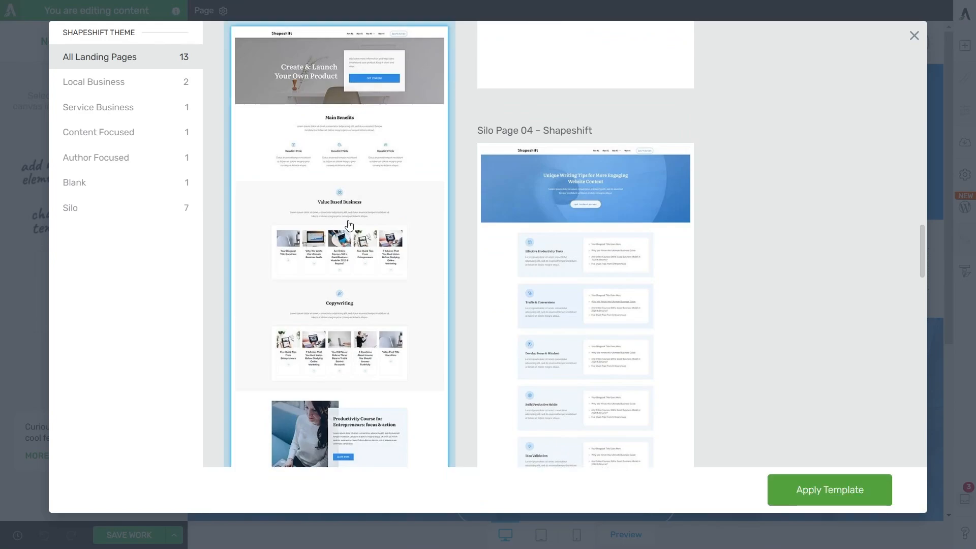
left_click(802, 489)
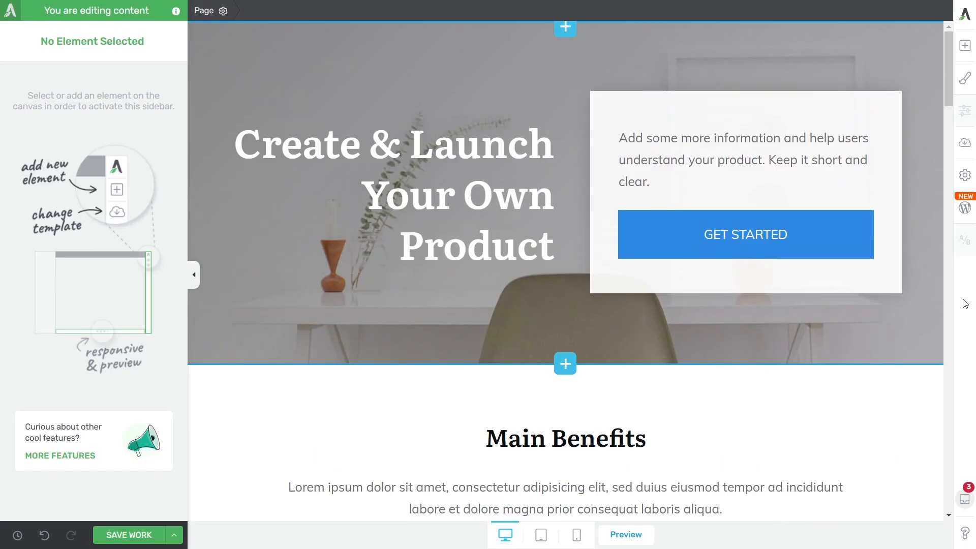
Step: Find the Smash Balloon Social Feed element and place it beneath the "Our Latest TikToks" heading
scroll(893, 320, "down", 5)
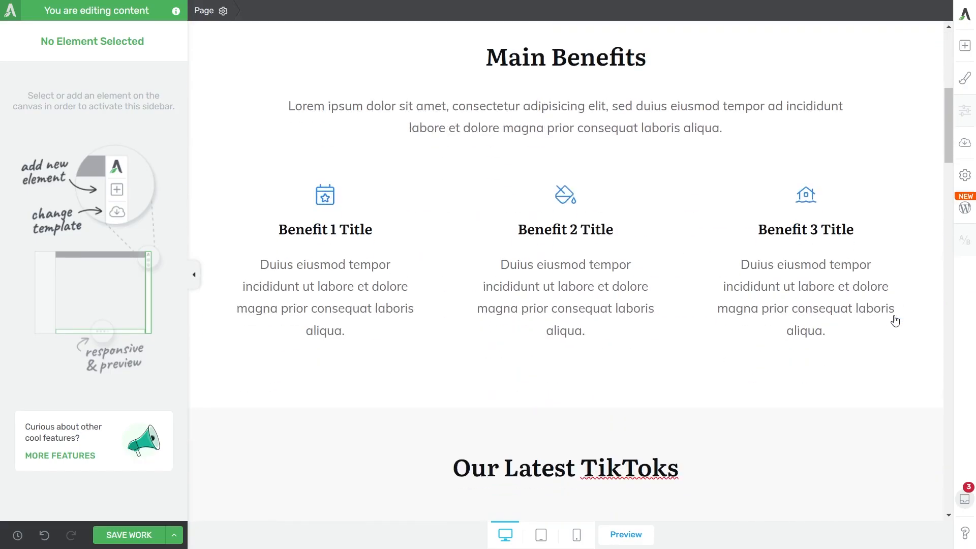
scroll(750, 312, "down", 5)
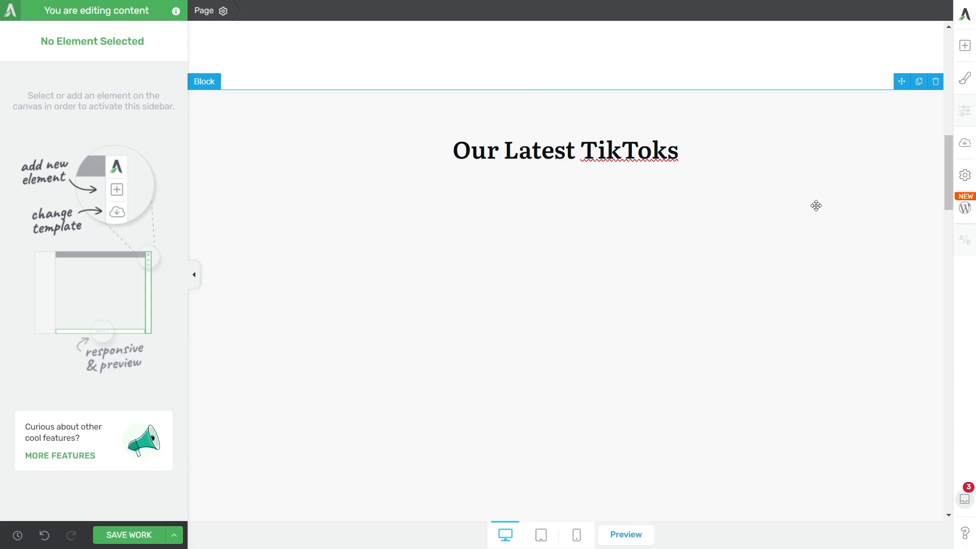
left_click(964, 47)
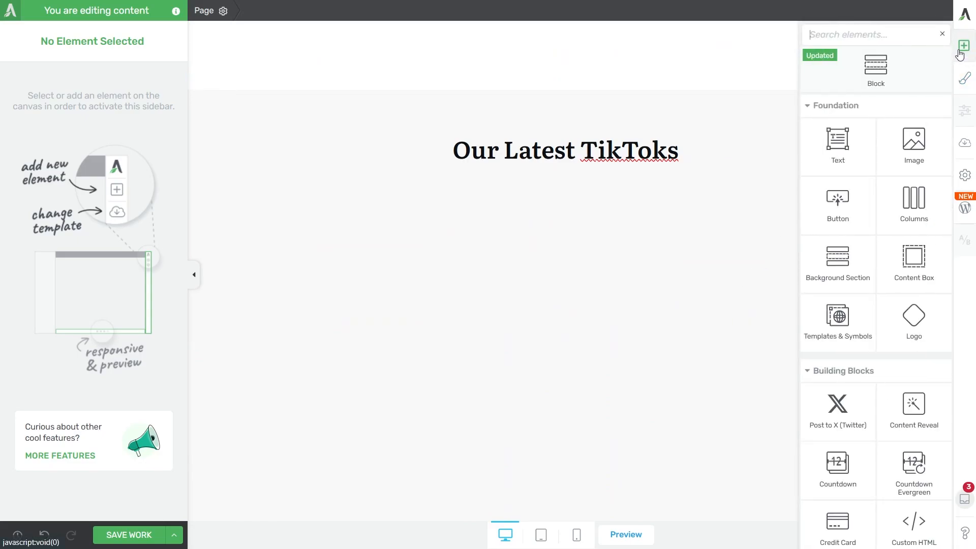
left_click(901, 37)
type("Smash Balloon")
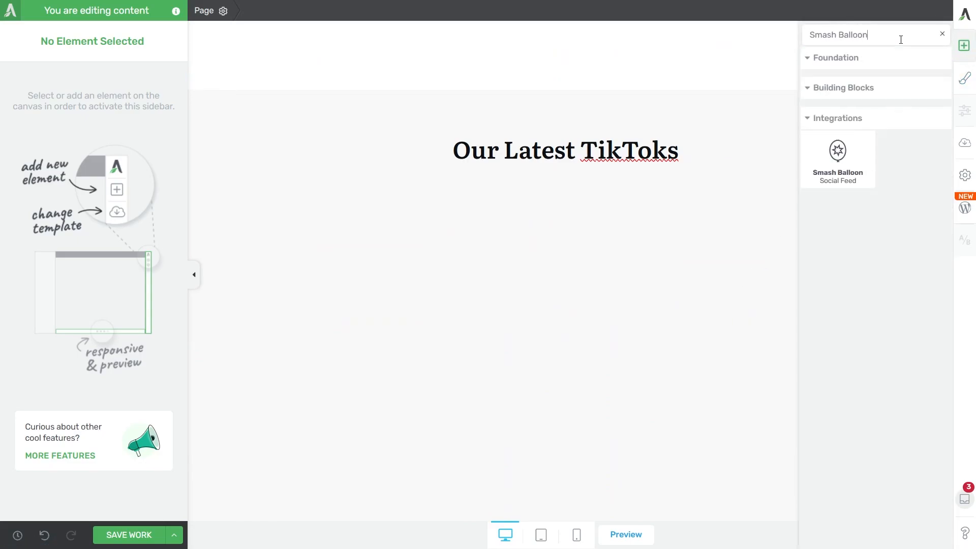
left_click_drag(864, 145, 587, 328)
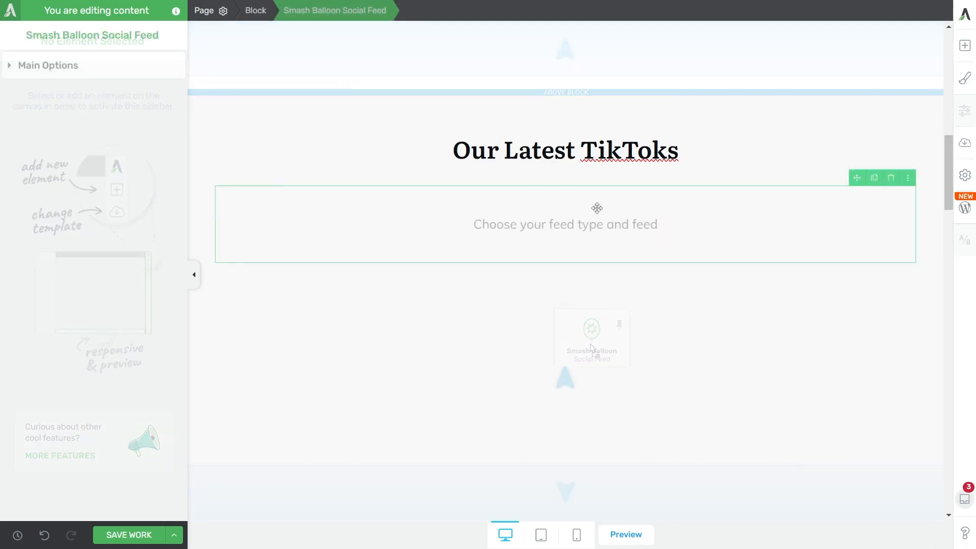
Step: Set the Smash Balloon element's type to TikTok Feeds and its feed to Green Grove Eatery
left_click(89, 74)
left_click(166, 99)
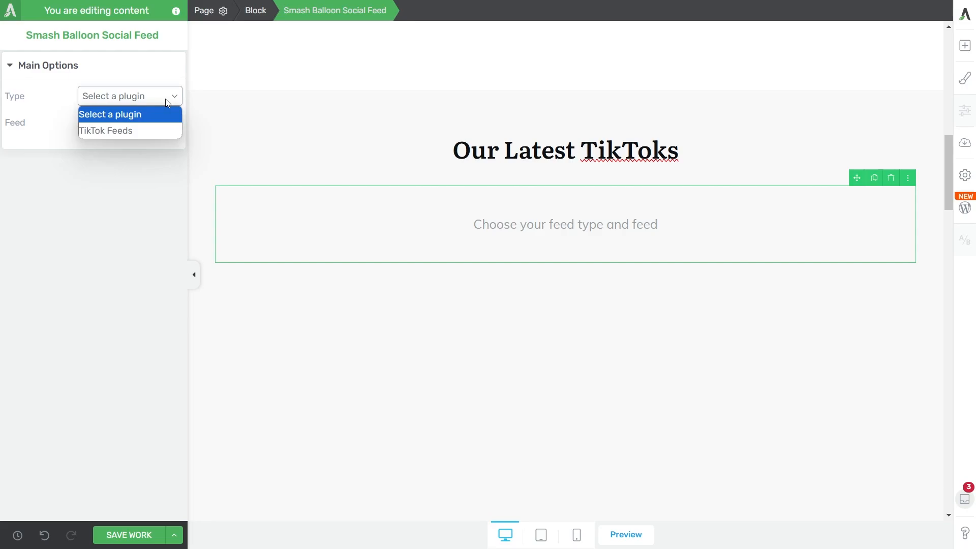
left_click(160, 132)
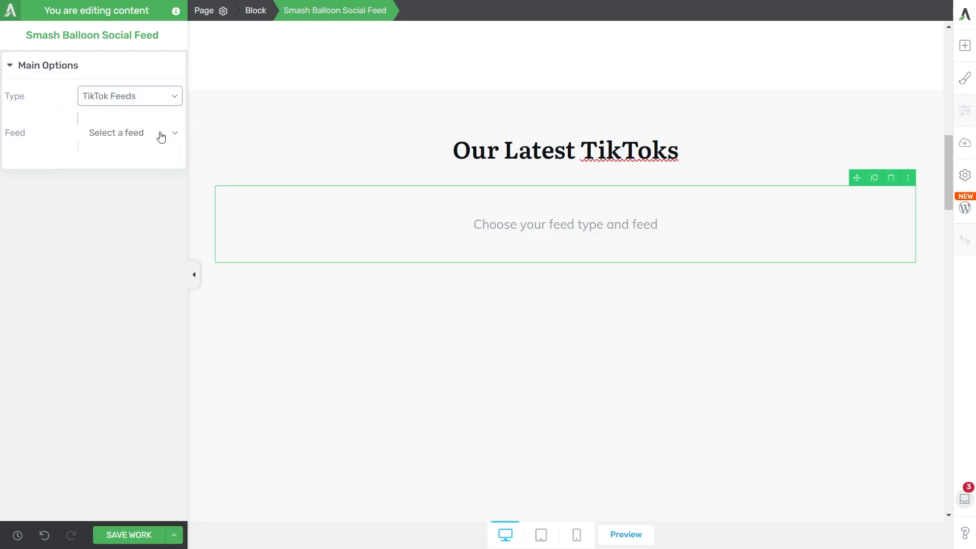
left_click(138, 142)
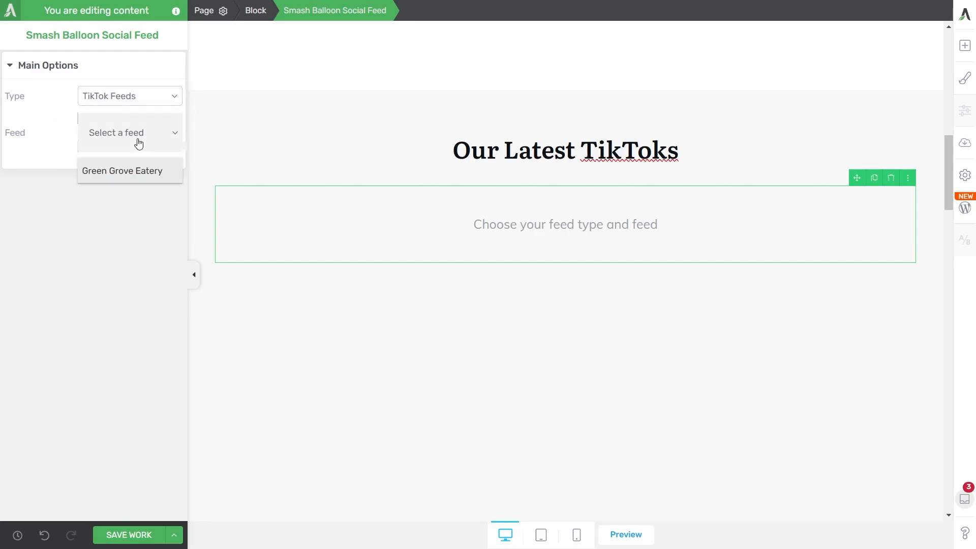
left_click(137, 175)
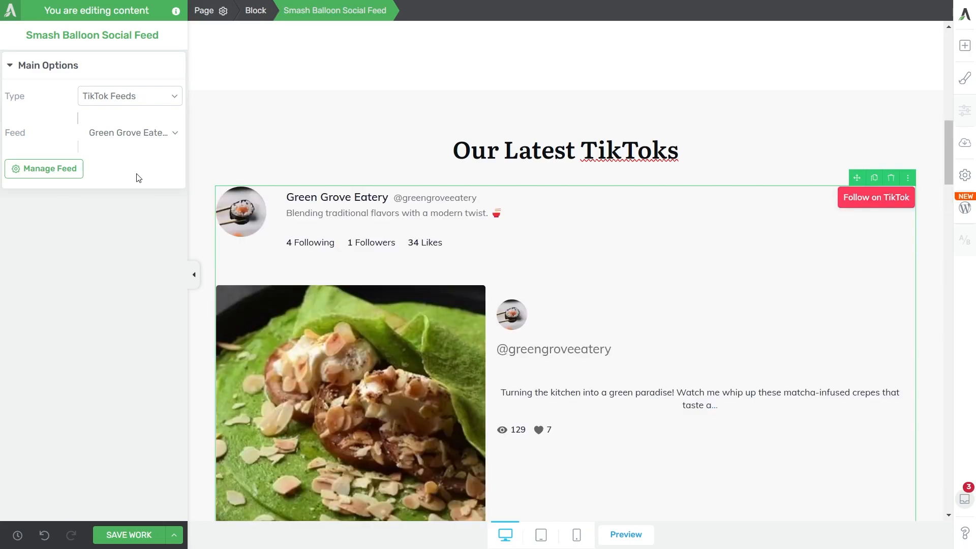
Step: Look over the embedded TikTok feed in the page layout and save the page
scroll(638, 249, "down", 5)
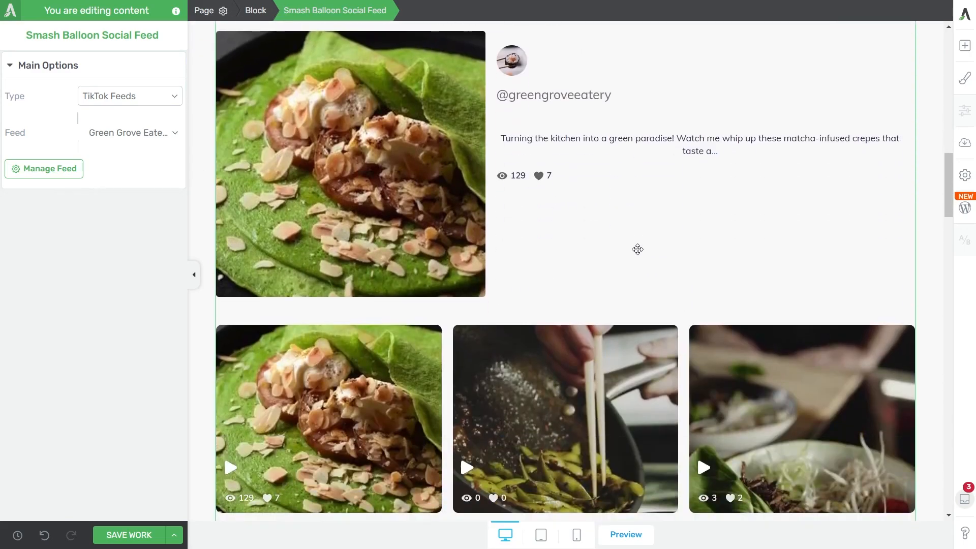
scroll(637, 249, "down", 4)
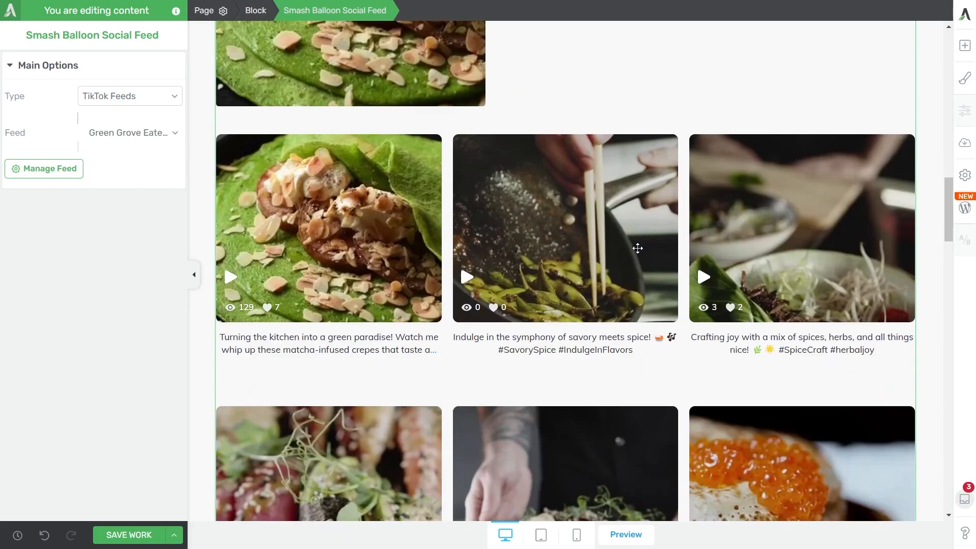
scroll(637, 248, "up", 5)
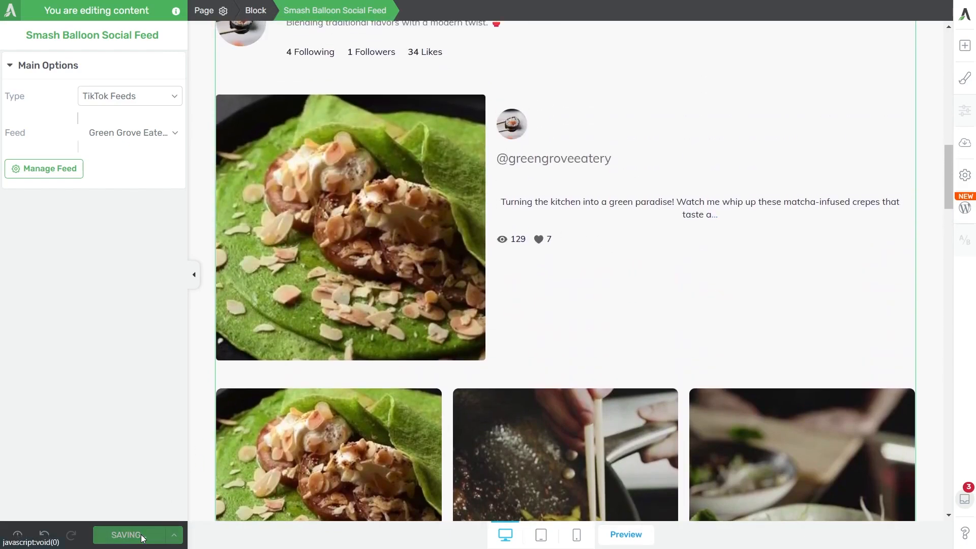
left_click(142, 535)
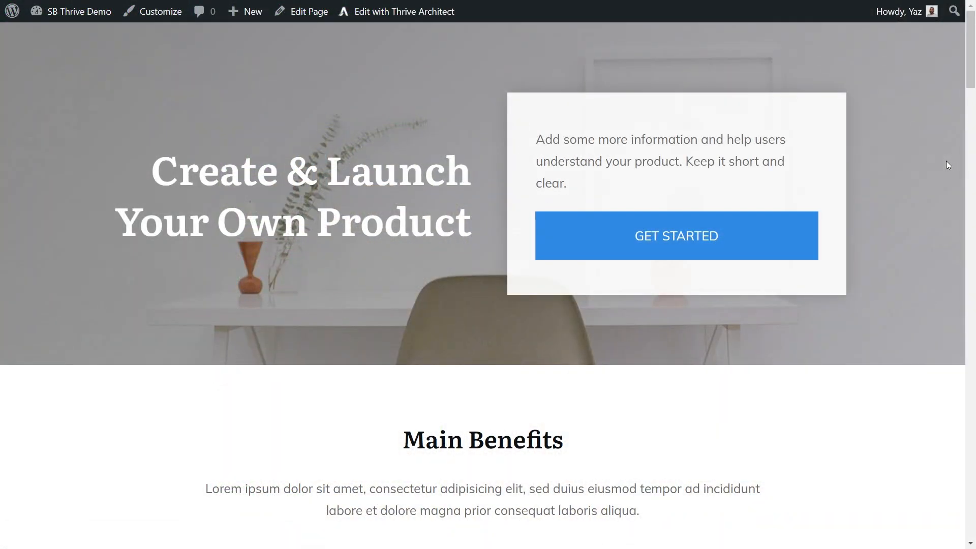
Step: Review the feed header under "Our Latest TikToks" on the live page and play the featured matcha crepes video
scroll(946, 161, "down", 7)
scroll(947, 166, "down", 7)
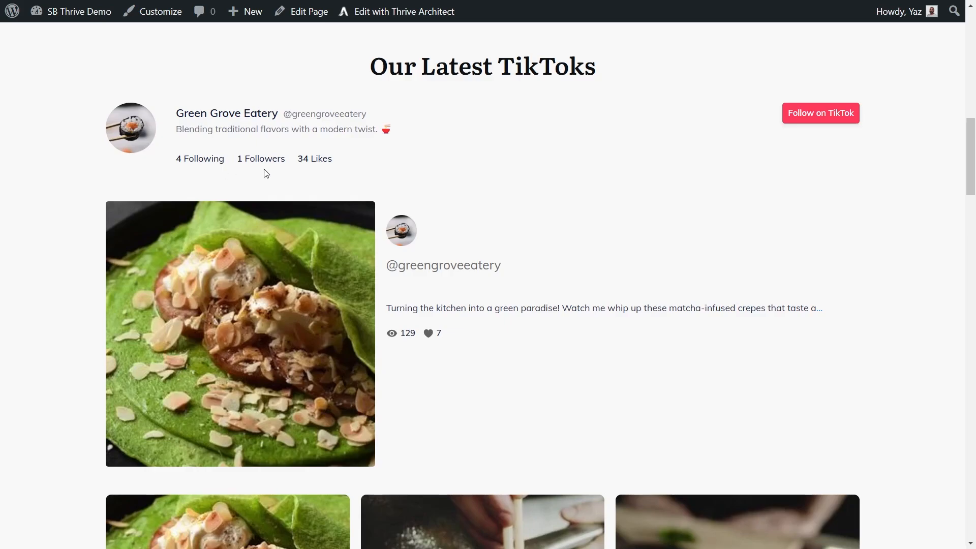
scroll(488, 175, "down", 2)
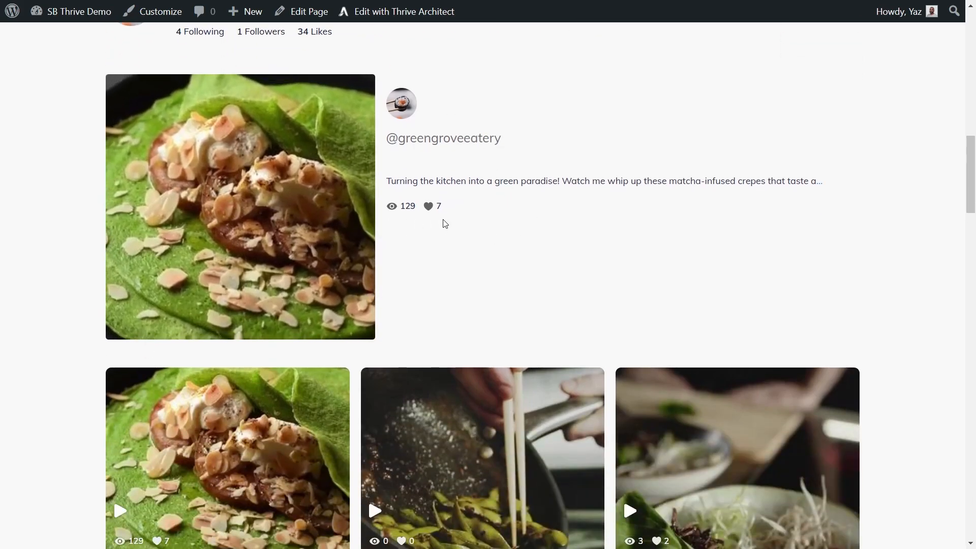
left_click(357, 216)
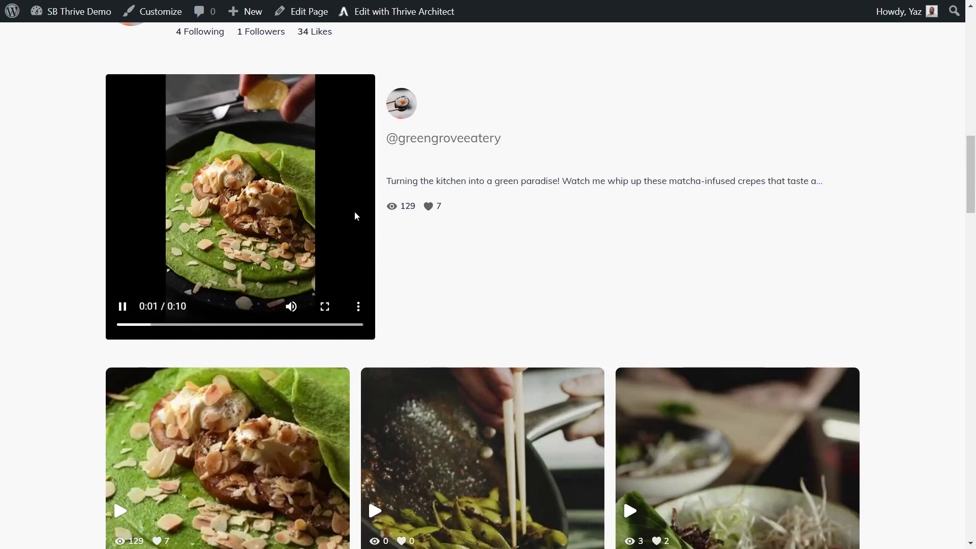
Step: Play the "Indulge in the symphony of savory meets spice!" video from the feed grid and pause it
scroll(436, 257, "down", 5)
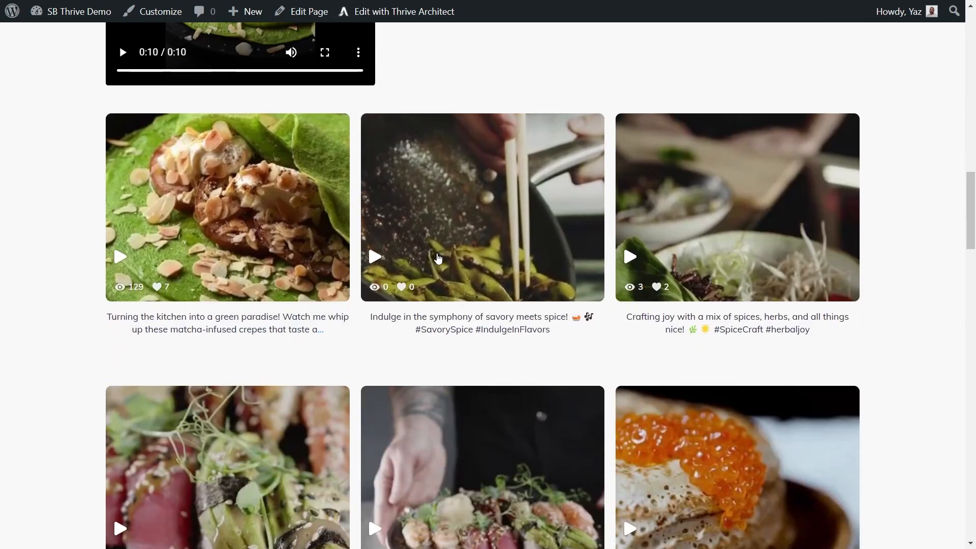
left_click(438, 258)
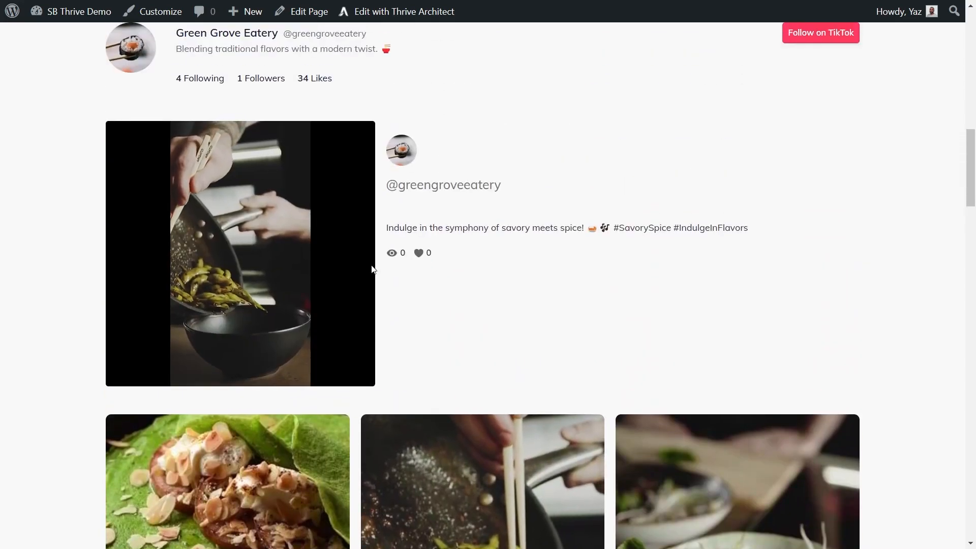
left_click(372, 269)
scroll(502, 316, "down", 1)
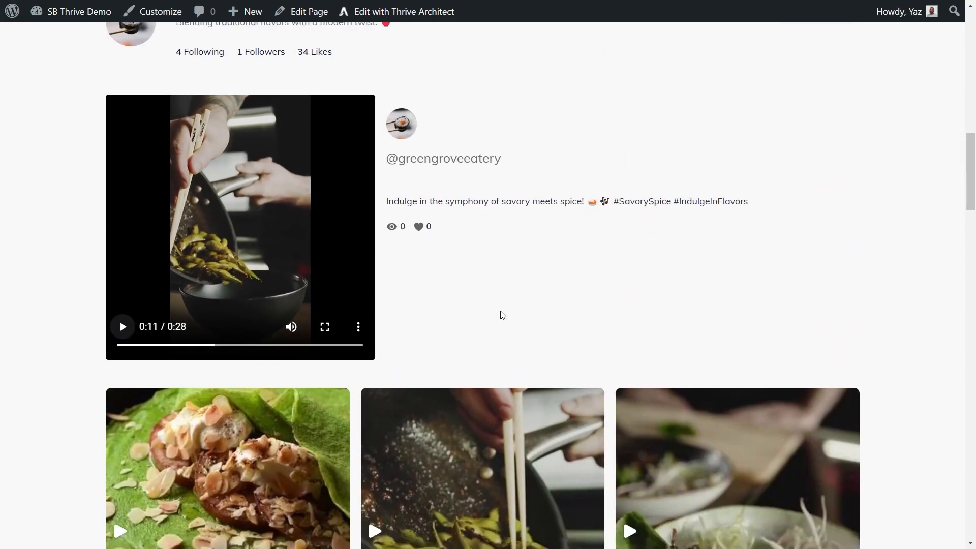
Step: Load more posts at the end of the TikTok feed and look through them
scroll(503, 315, "down", 5)
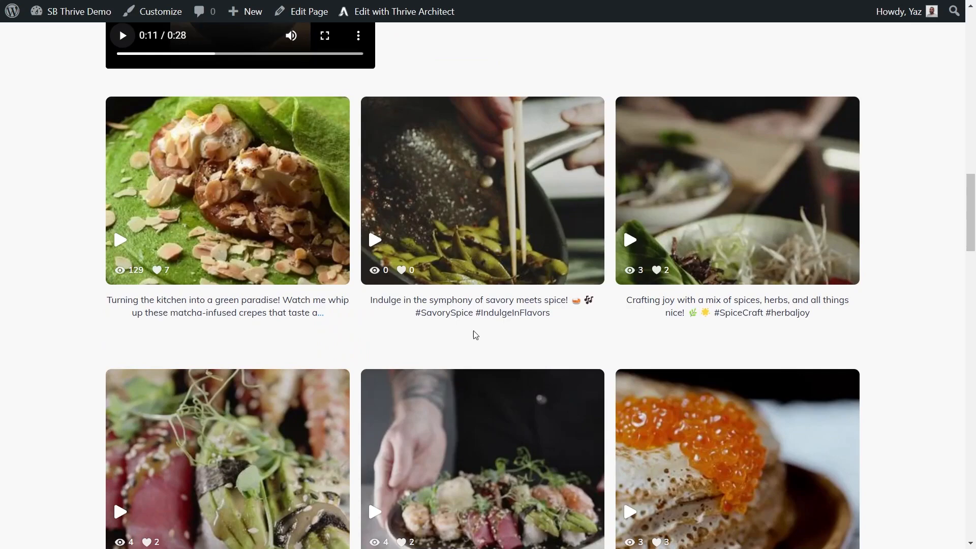
scroll(607, 339, "down", 2)
scroll(607, 339, "down", 5)
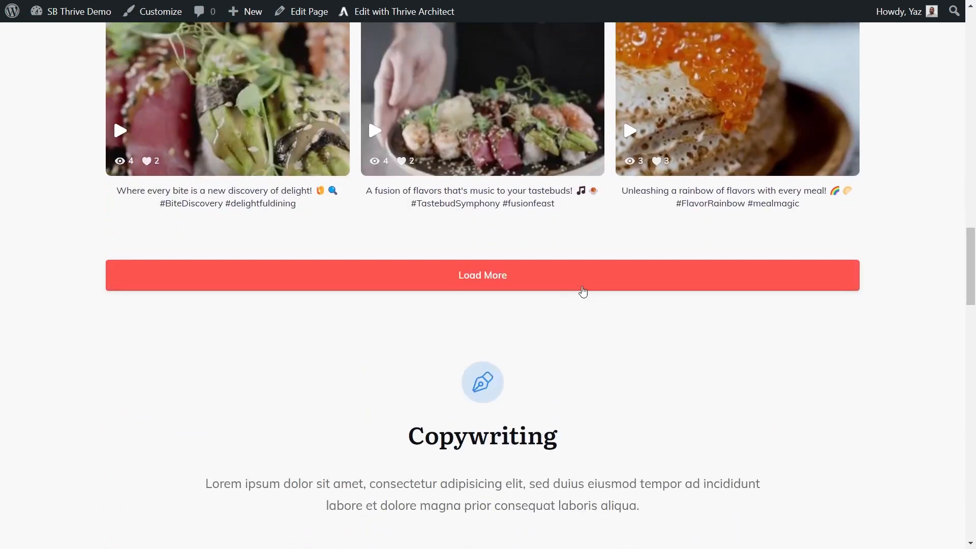
left_click(582, 288)
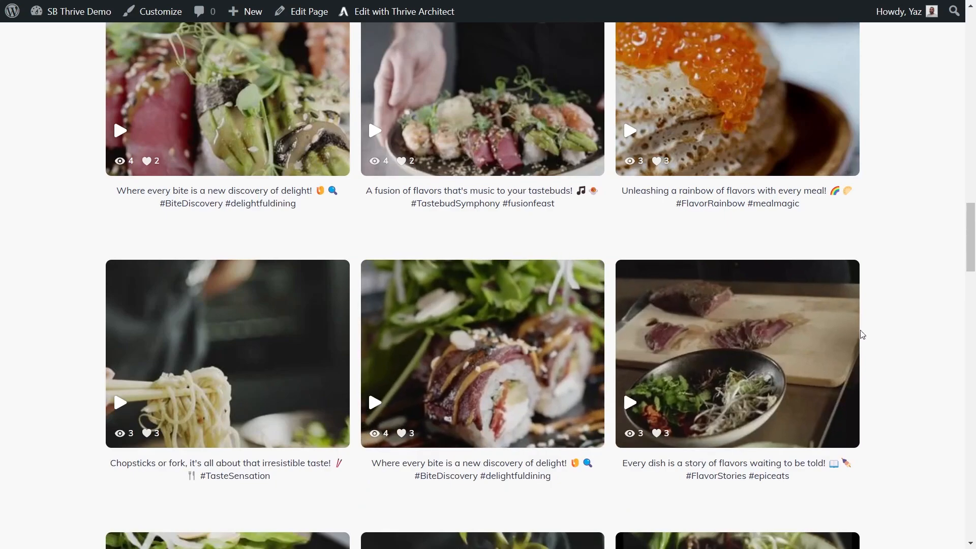
scroll(863, 334, "down", 5)
Step: Open the TikTok profile through the feed header's Follow on TikTok link and look over its videos
scroll(861, 332, "up", 18)
scroll(860, 332, "down", 1)
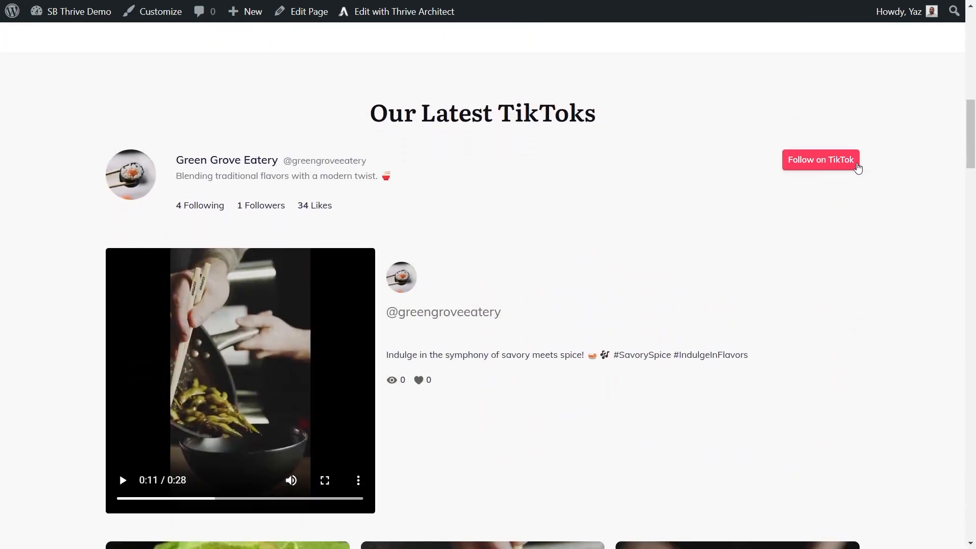
left_click(828, 163)
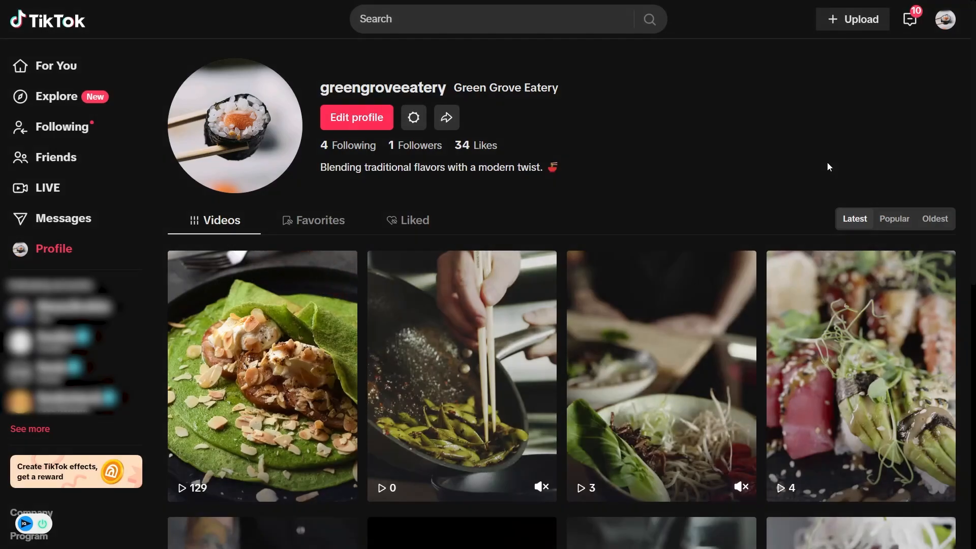
scroll(829, 165, "down", 3)
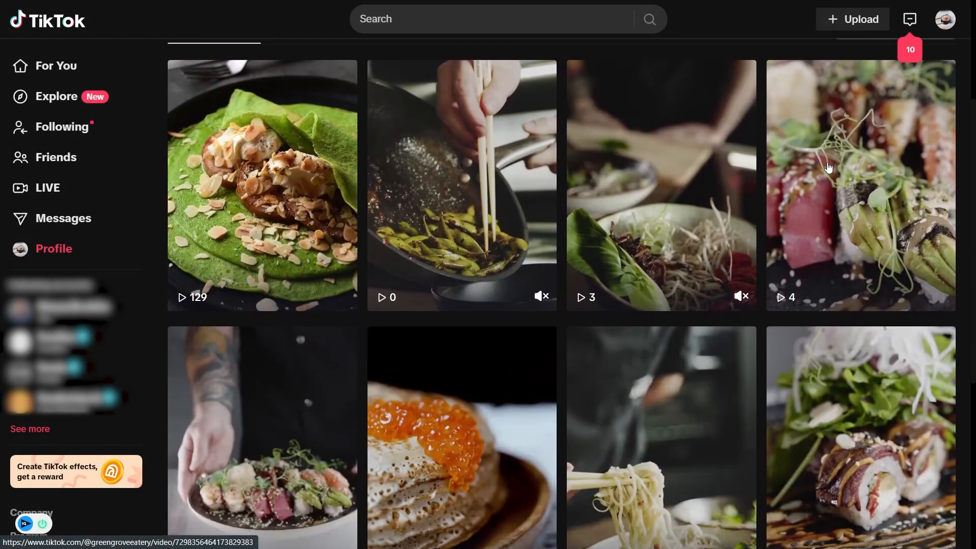
scroll(829, 168, "up", 3)
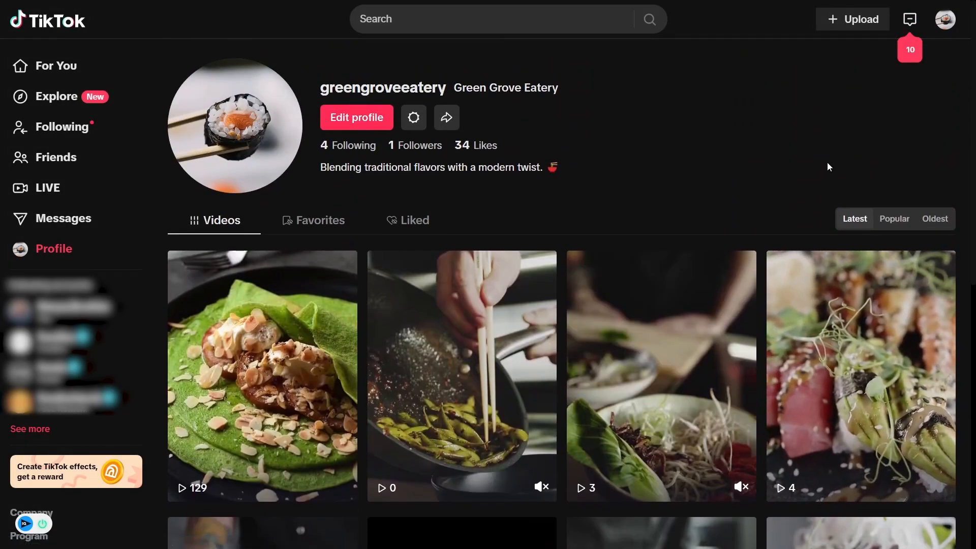